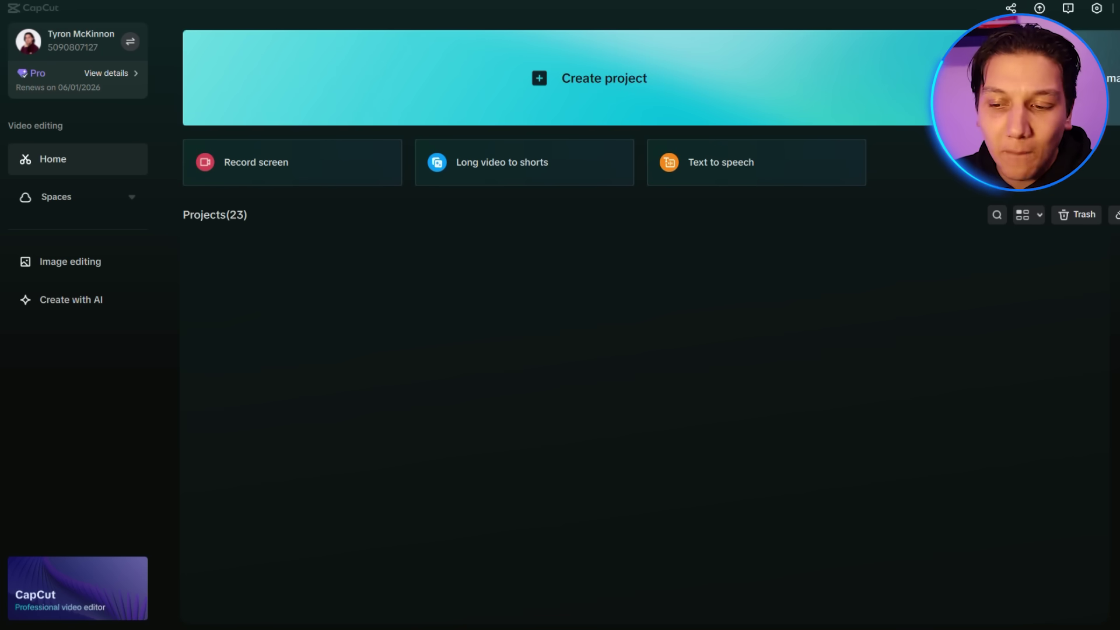
- Start a new project in the AI video maker and dismiss the introductory script guide
{"action": "left_click", "coordinate": [1026, 79]}
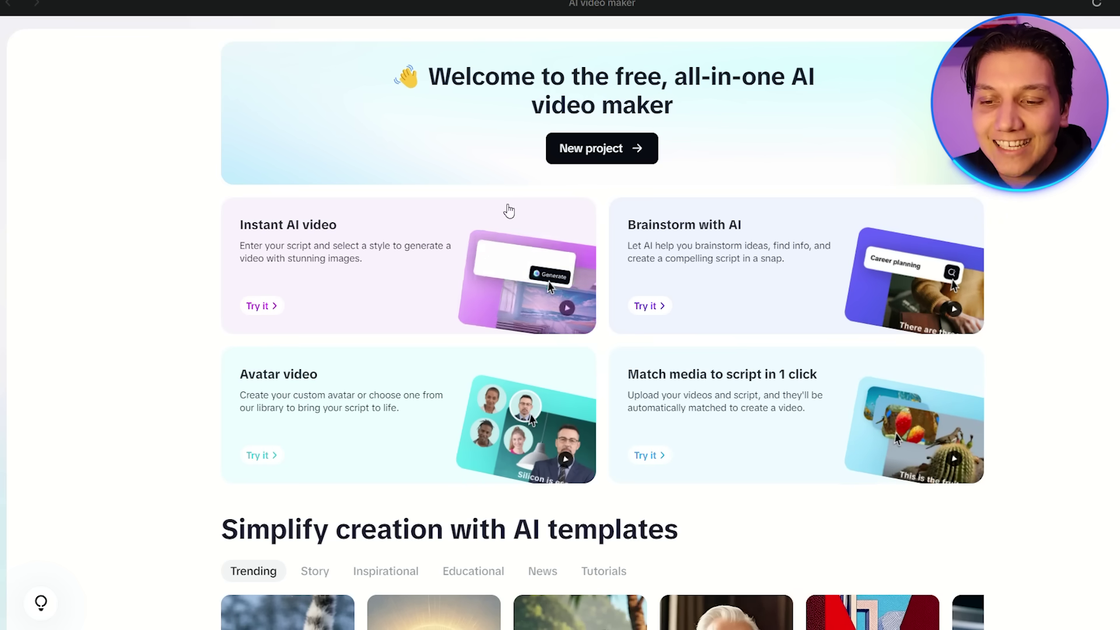
{"action": "scroll", "coordinate": [1051, 207], "scroll_direction": "down", "scroll_amount": 6}
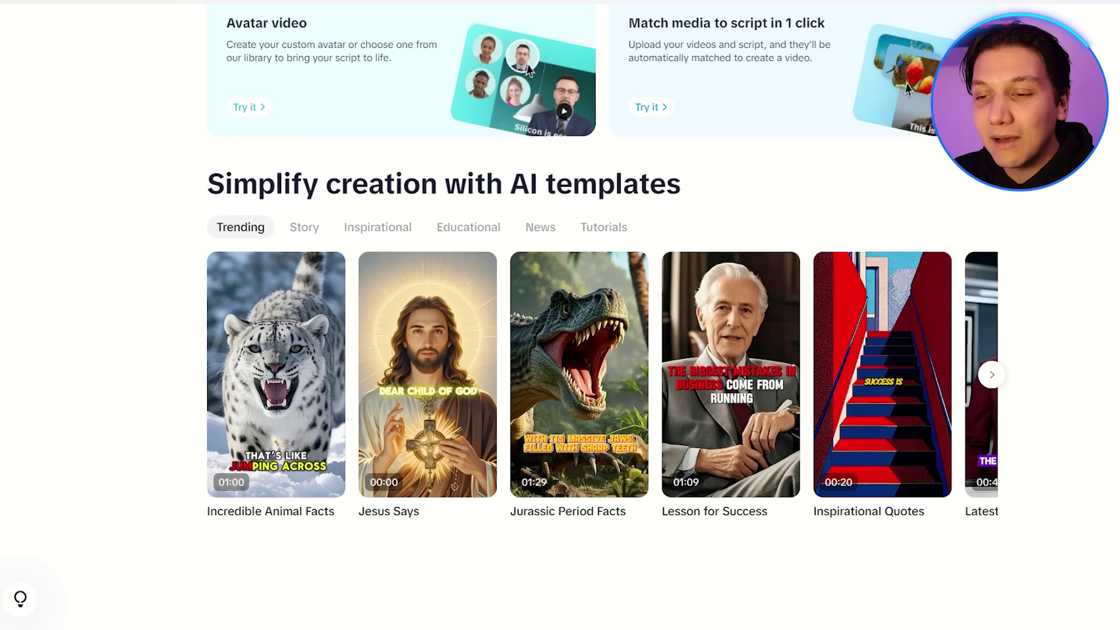
{"action": "scroll", "coordinate": [624, 315], "scroll_direction": "up", "scroll_amount": 5}
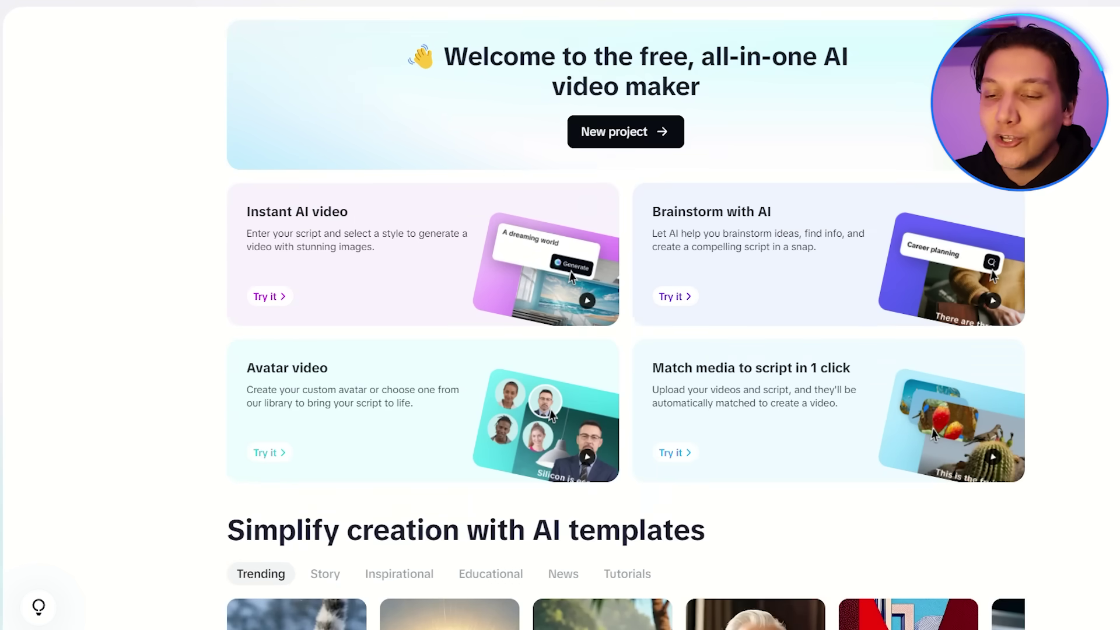
{"action": "left_click", "coordinate": [624, 142]}
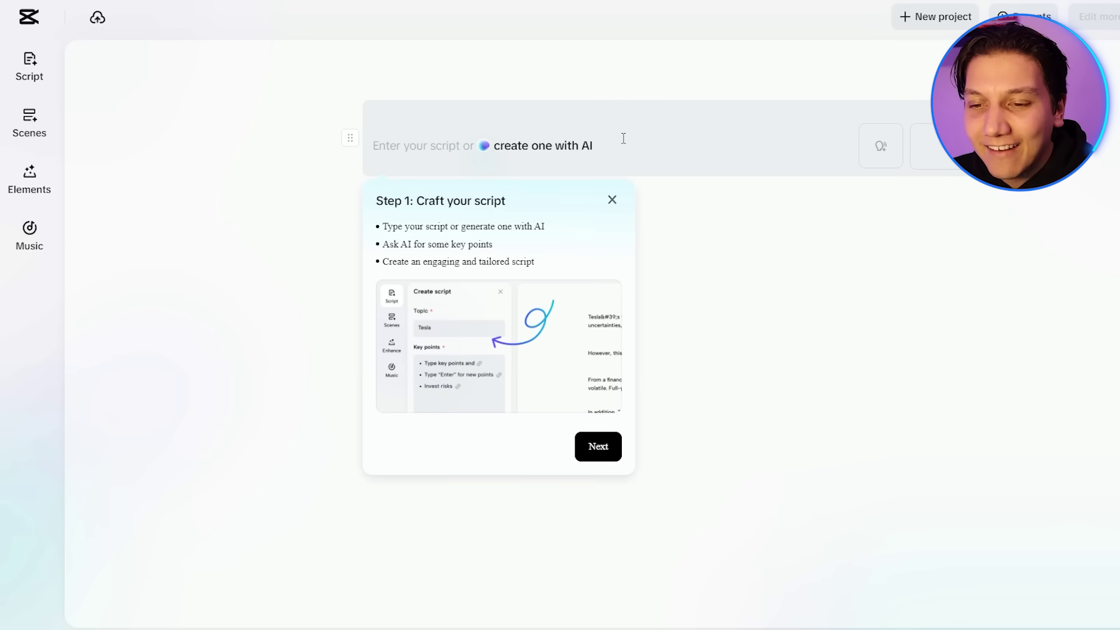
{"action": "left_click", "coordinate": [612, 200]}
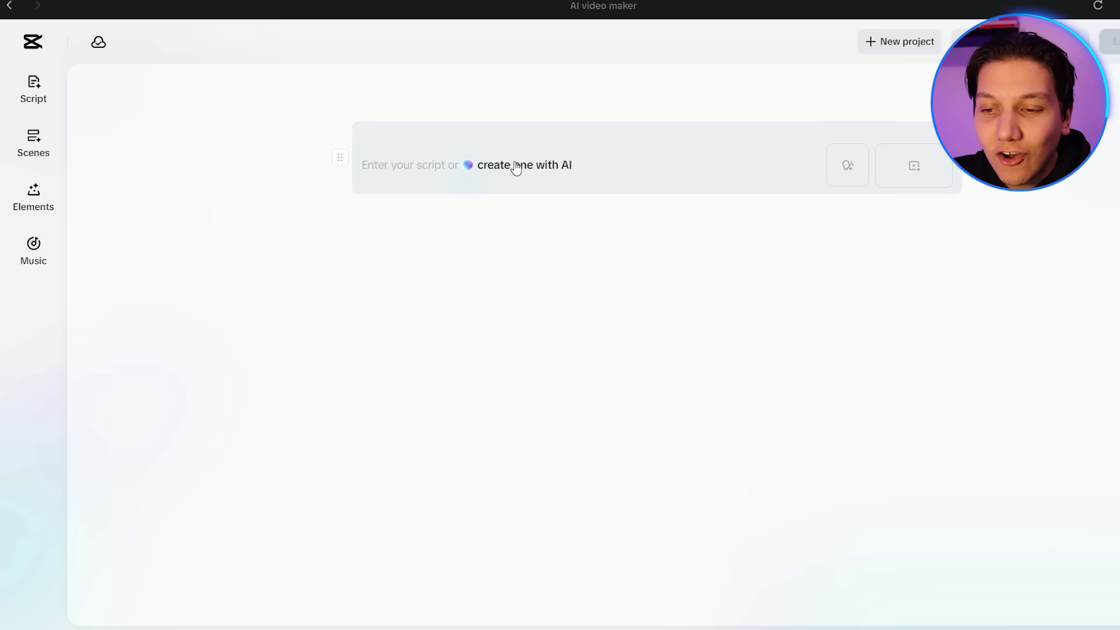
- Begin creating a script with AI and set its topic to "Awesome Facts about Snakes"
{"action": "left_click", "coordinate": [516, 166]}
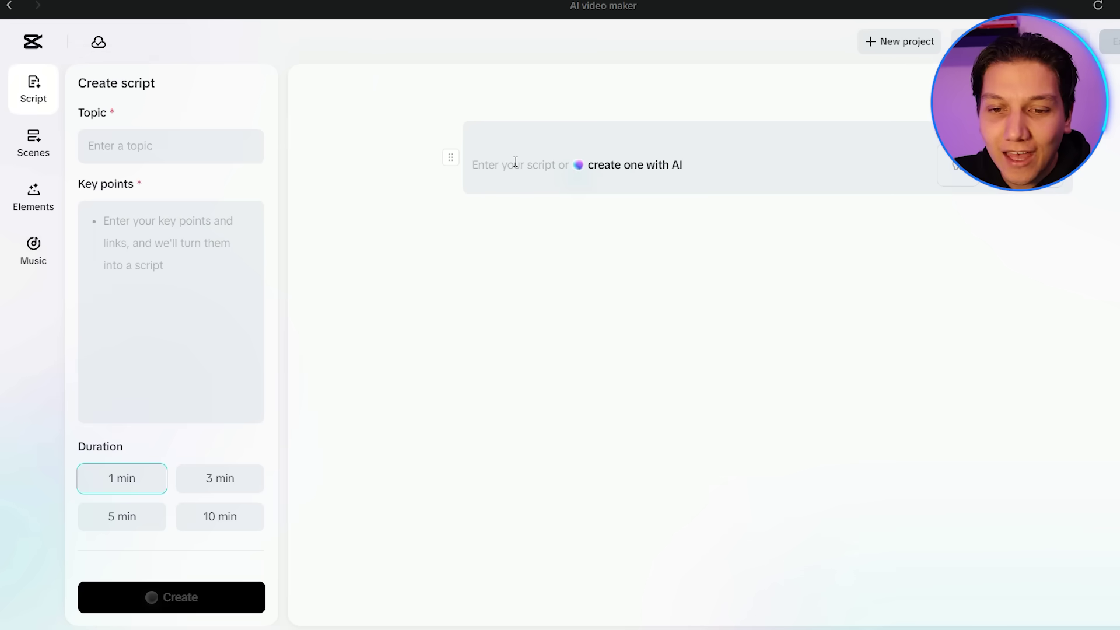
{"action": "left_click", "coordinate": [118, 141]}
{"action": "type", "text": "Awesome Facts about Snakes"}
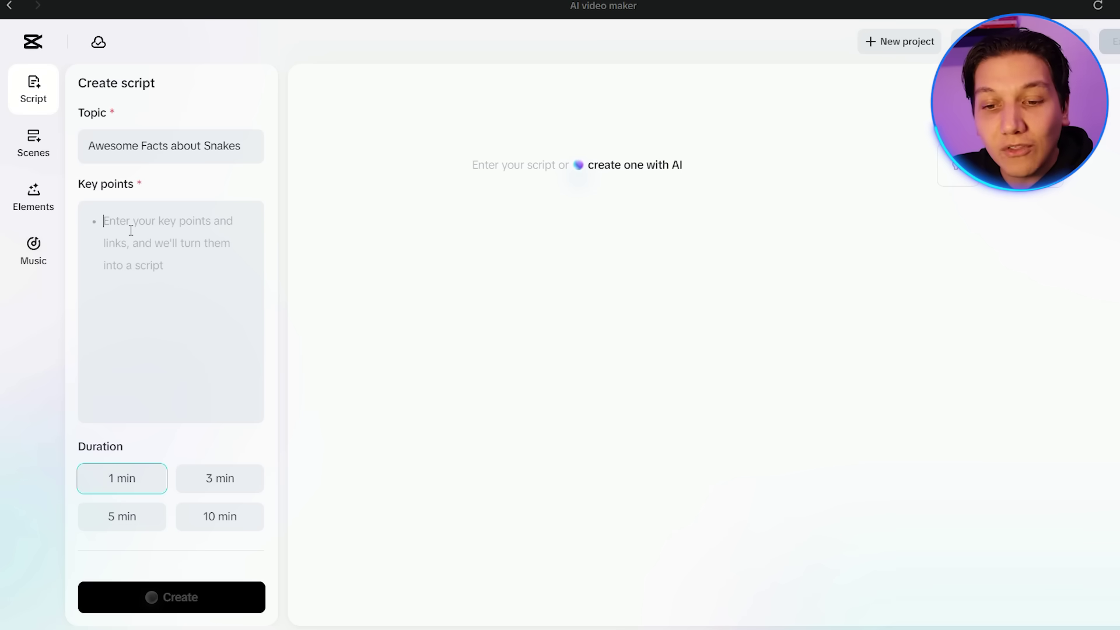
- Enter the key points "Give me a script about awesome facts about snakes; like the Anaconda, the Python, Cobra, Rattlesnake and others"
{"action": "left_click", "coordinate": [212, 276]}
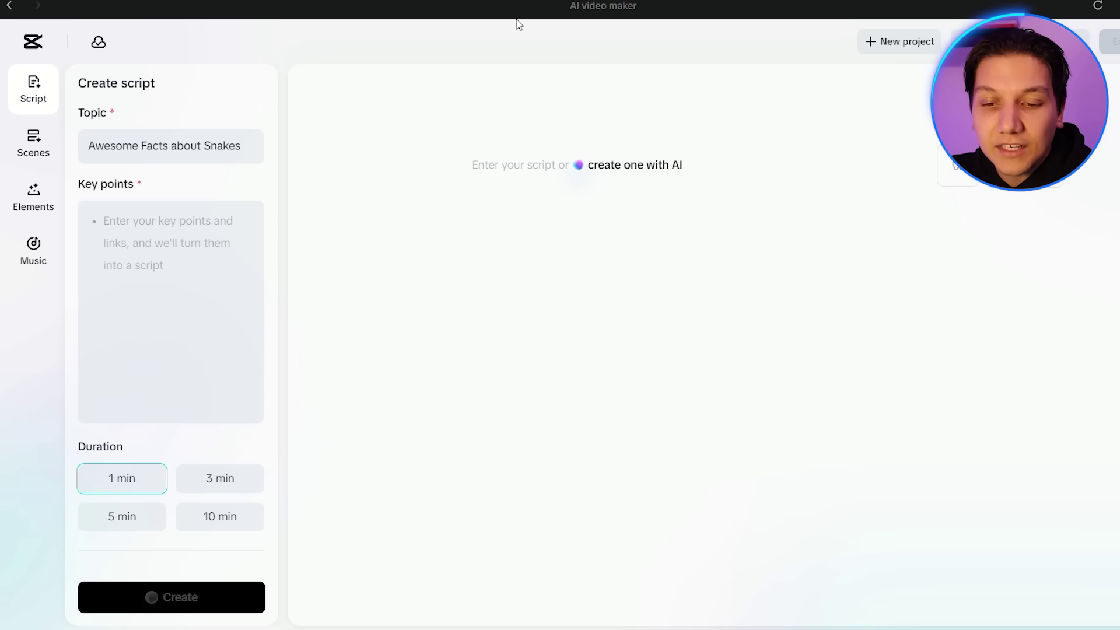
{"action": "left_click", "coordinate": [126, 248]}
{"action": "type", "text": "Give me a script about awesome facts about snakes; like the Anaconda, the Python, Cobra, Rattlesnake and others"}
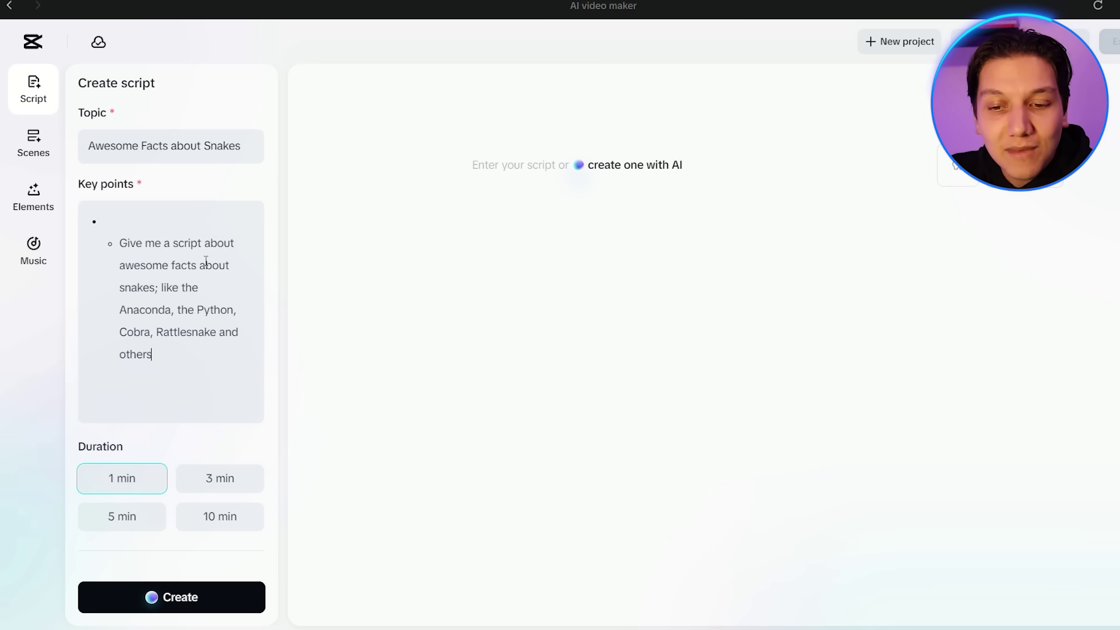
- Set the script duration to 3 min and expand the Mimic writing style option
{"action": "scroll", "coordinate": [211, 248], "scroll_direction": "down", "scroll_amount": 3}
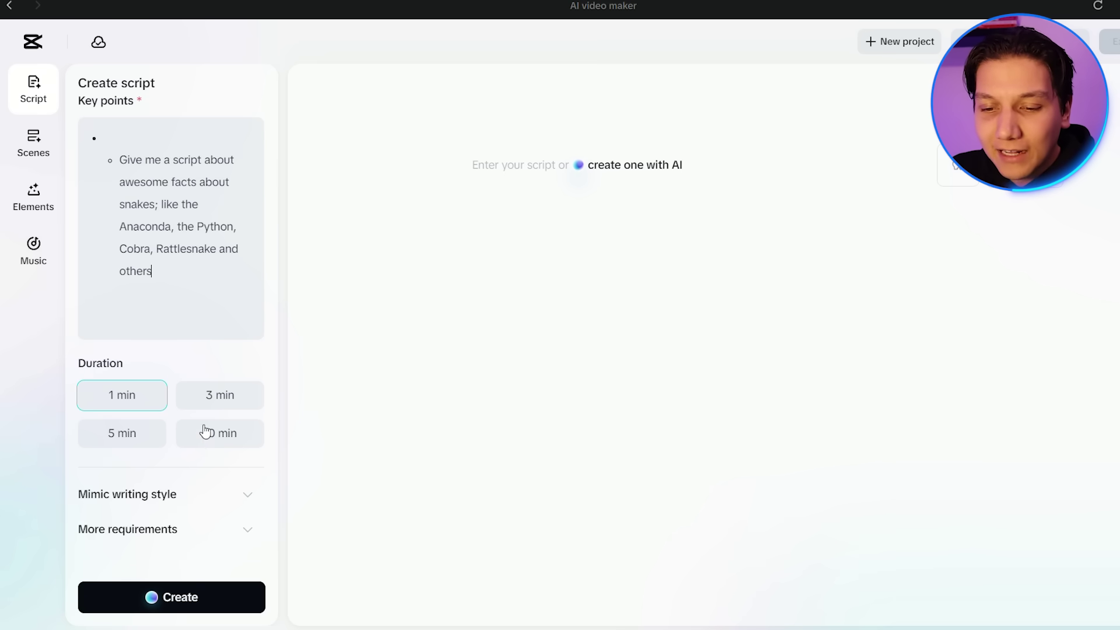
{"action": "left_click", "coordinate": [205, 398]}
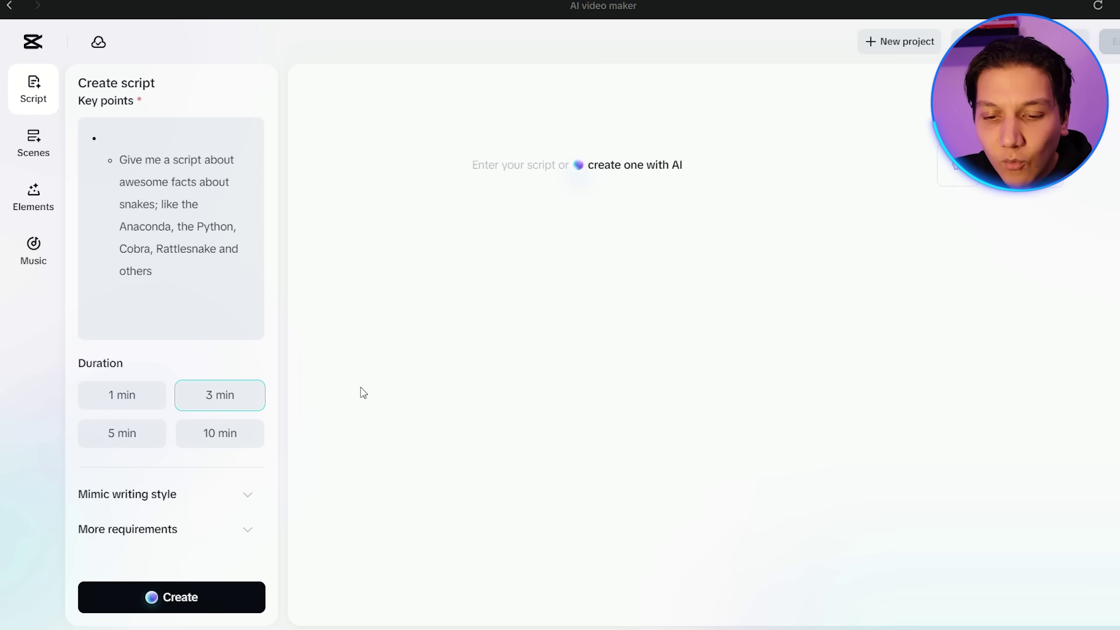
{"action": "left_click", "coordinate": [204, 500]}
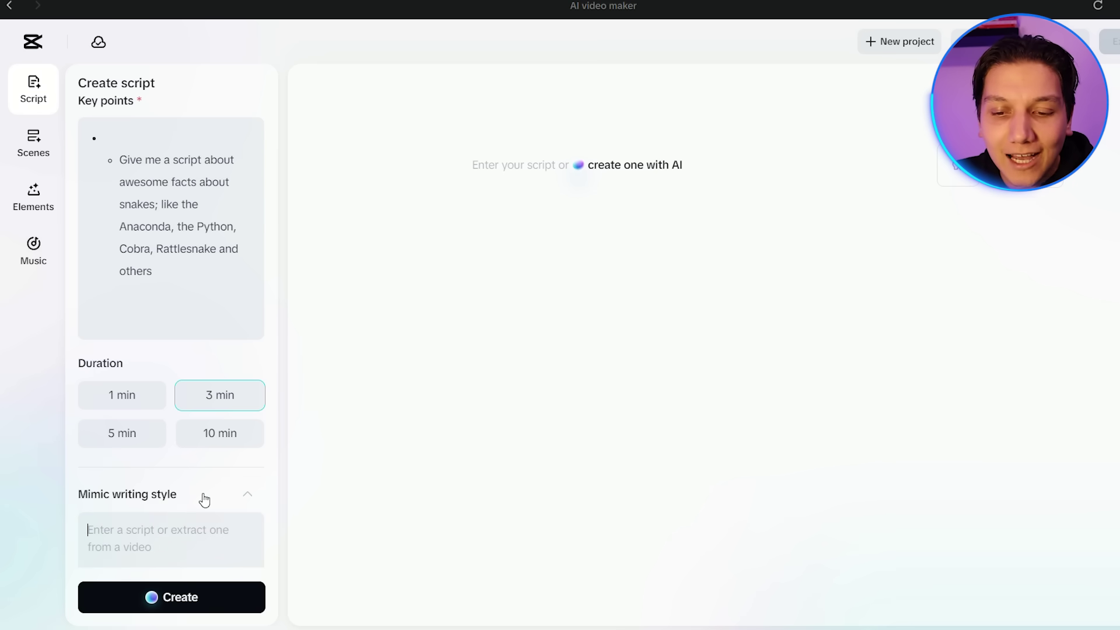
{"action": "scroll", "coordinate": [225, 499], "scroll_direction": "down", "scroll_amount": 3}
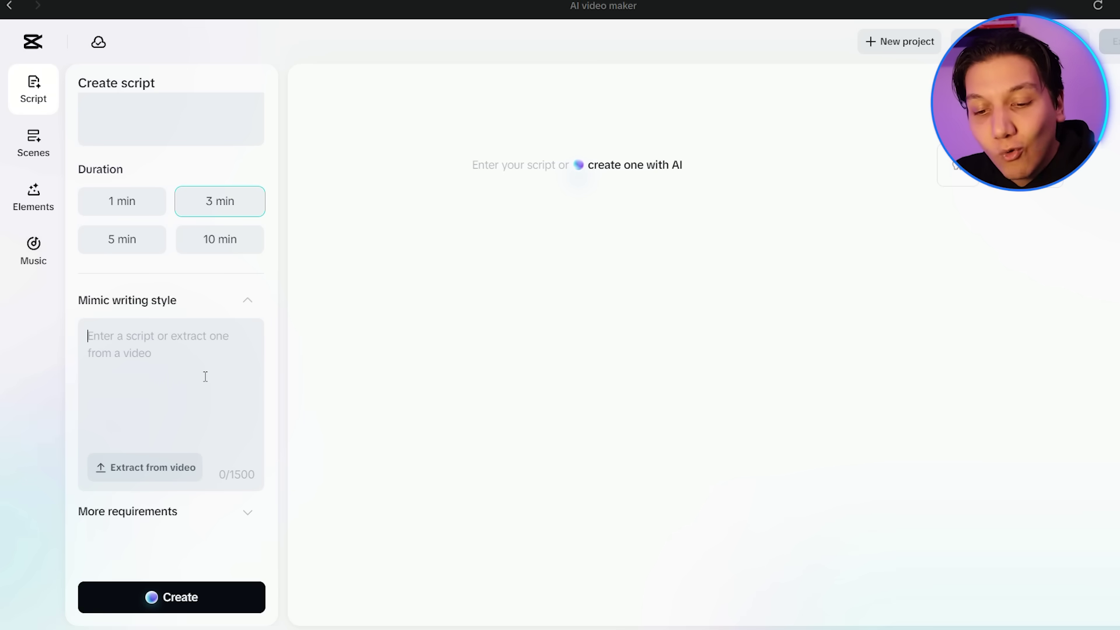
- Add requirements for an engaging intro hook that draws in the viewer immediately and an entertaining and insightful tone, and generate the script
{"action": "left_click", "coordinate": [248, 513]}
{"action": "scroll", "coordinate": [245, 512], "scroll_direction": "down", "scroll_amount": 2}
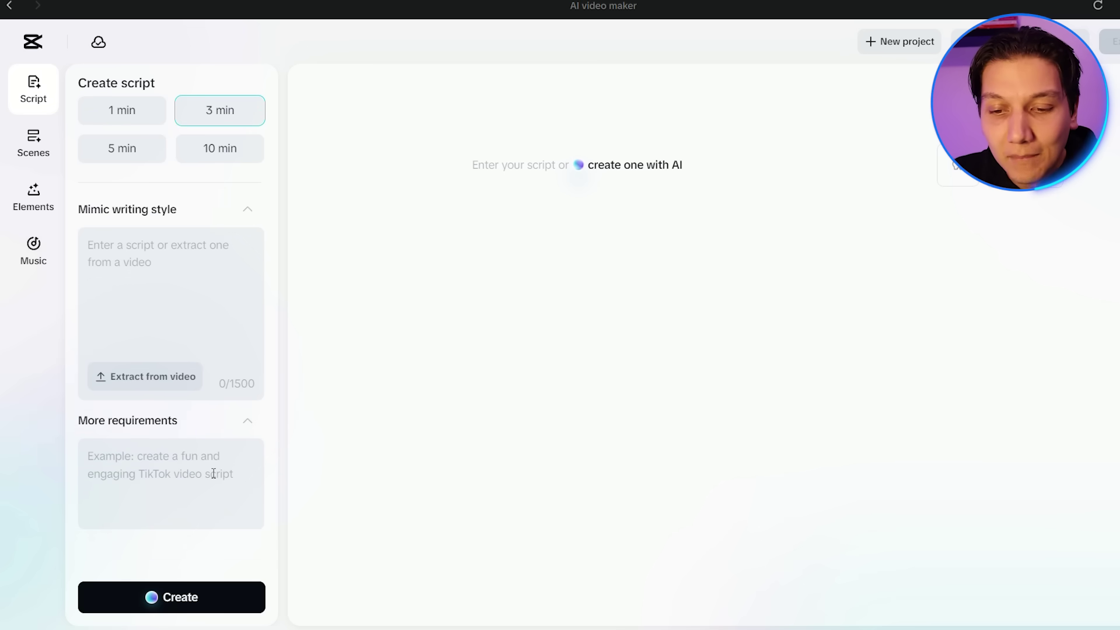
{"action": "left_click", "coordinate": [159, 457]}
{"action": "key", "text": "ctrl+v"}
{"action": "scroll", "coordinate": [117, 485], "scroll_direction": "up", "scroll_amount": 3}
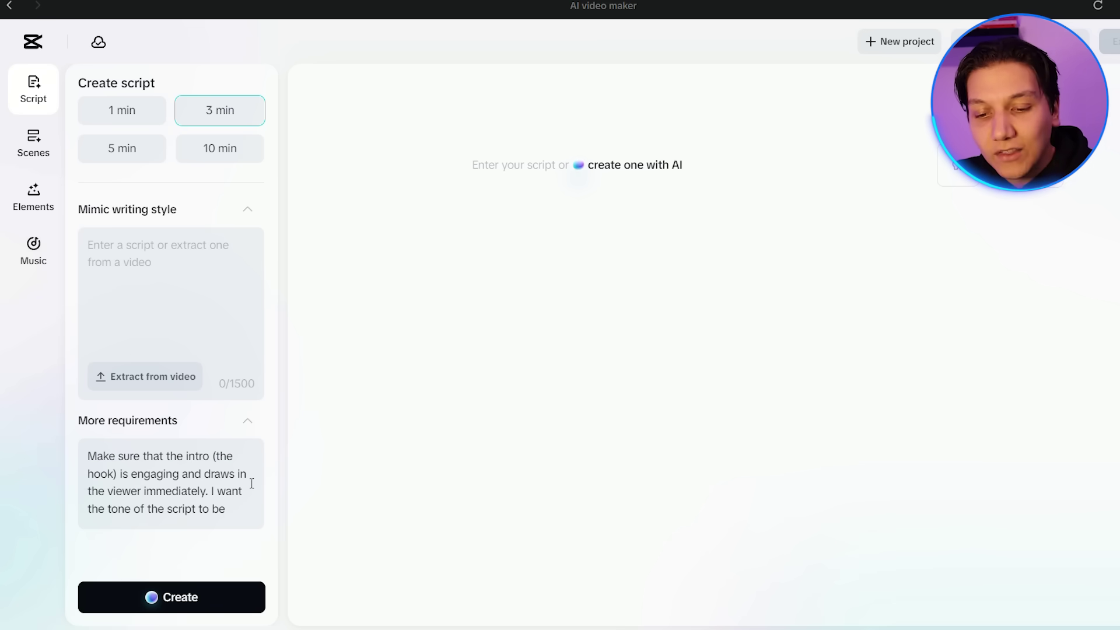
{"action": "scroll", "coordinate": [252, 483], "scroll_direction": "down", "scroll_amount": 1}
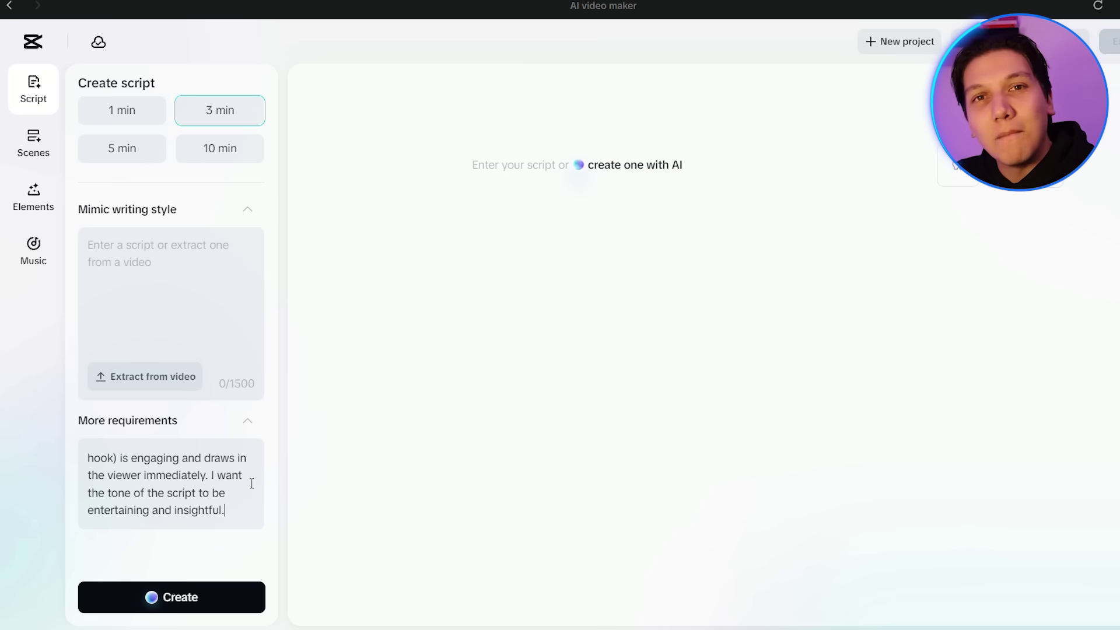
{"action": "left_click", "coordinate": [176, 599]}
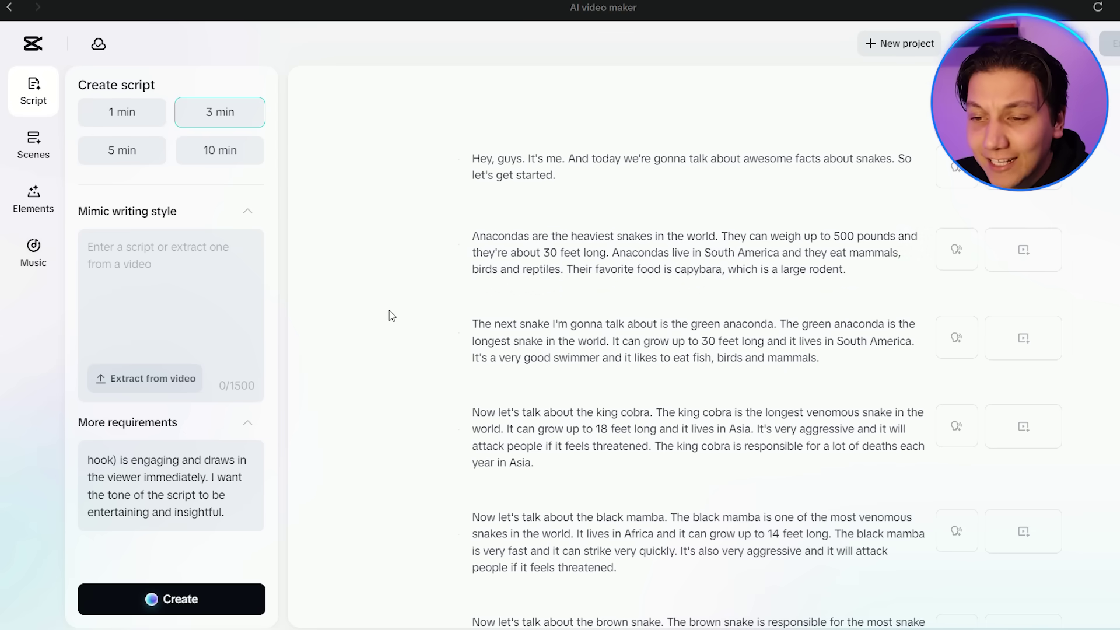
- Look through the recommended trending voiceover avatars for the scenes
{"action": "left_click", "coordinate": [33, 144]}
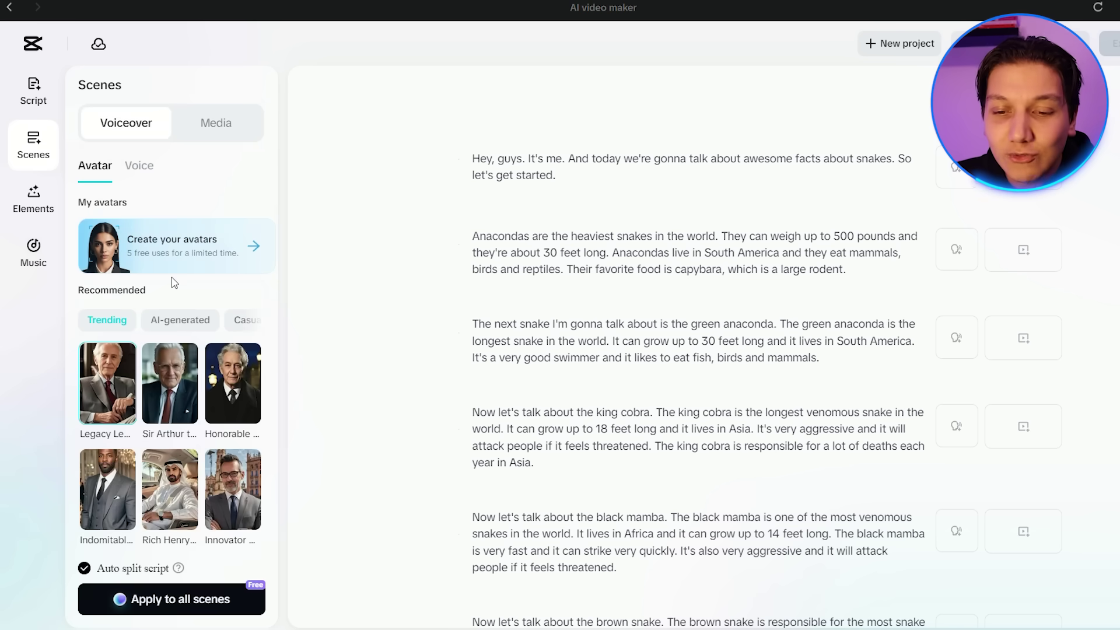
{"action": "scroll", "coordinate": [187, 385], "scroll_direction": "down", "scroll_amount": 2}
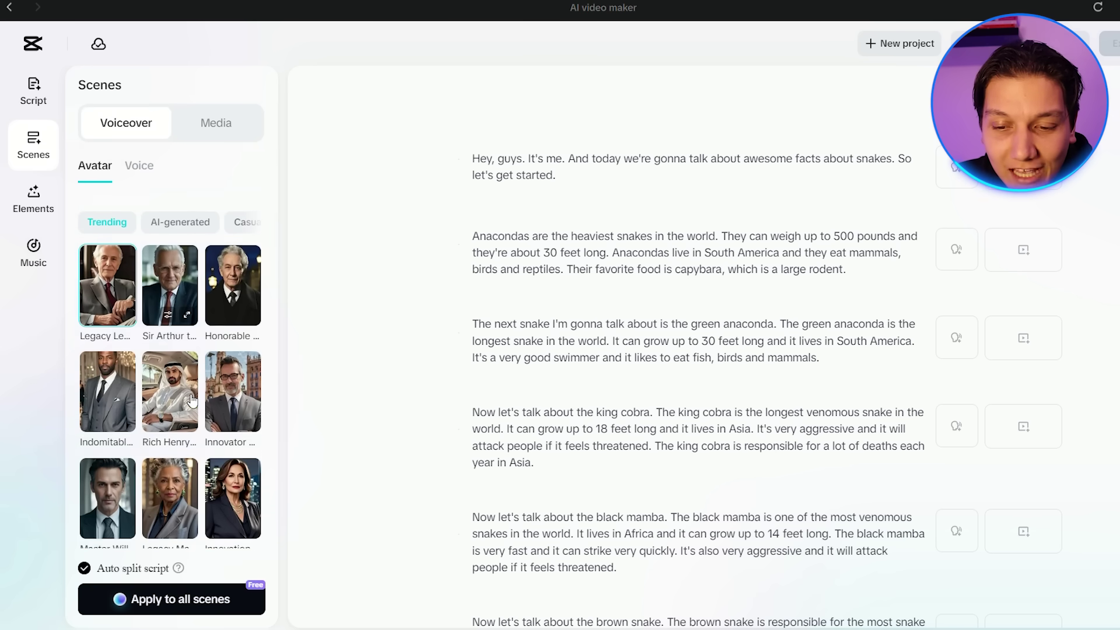
{"action": "scroll", "coordinate": [192, 399], "scroll_direction": "down", "scroll_amount": 2}
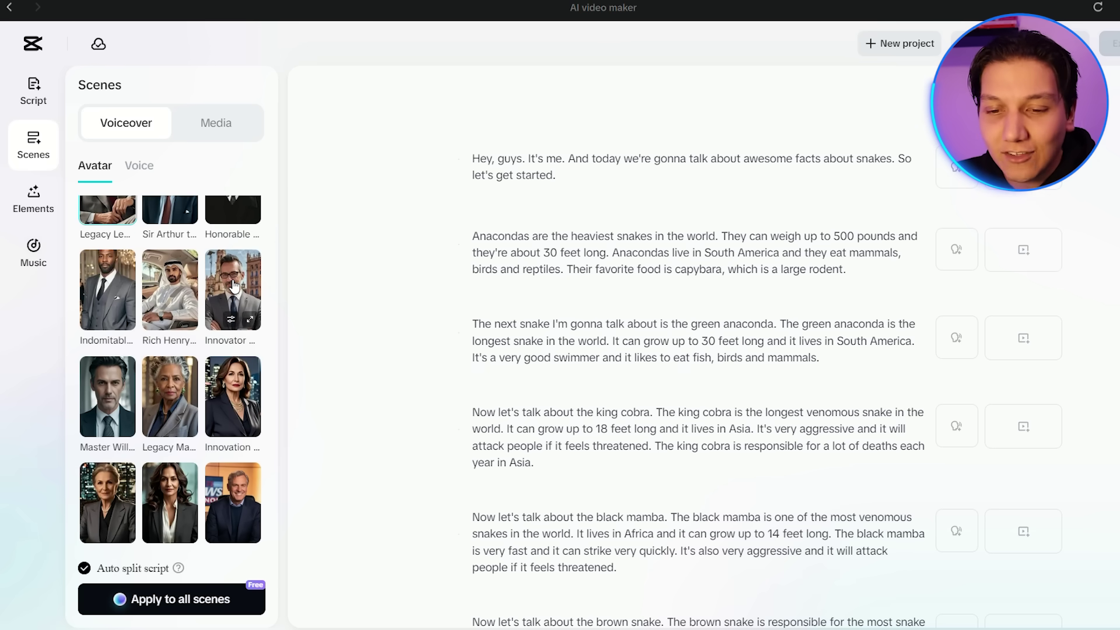
{"action": "scroll", "coordinate": [233, 286], "scroll_direction": "up", "scroll_amount": 4}
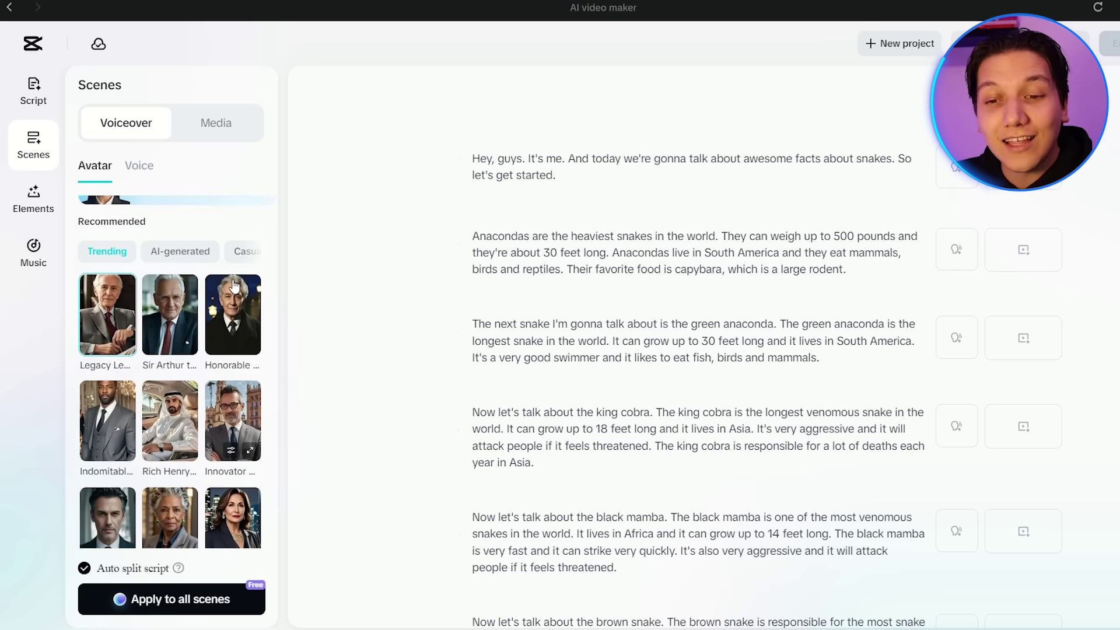
- Preview the trending voiceover voices Leo Emotions, Yukiko, Detective and YTB Blogger
{"action": "left_click", "coordinate": [145, 171]}
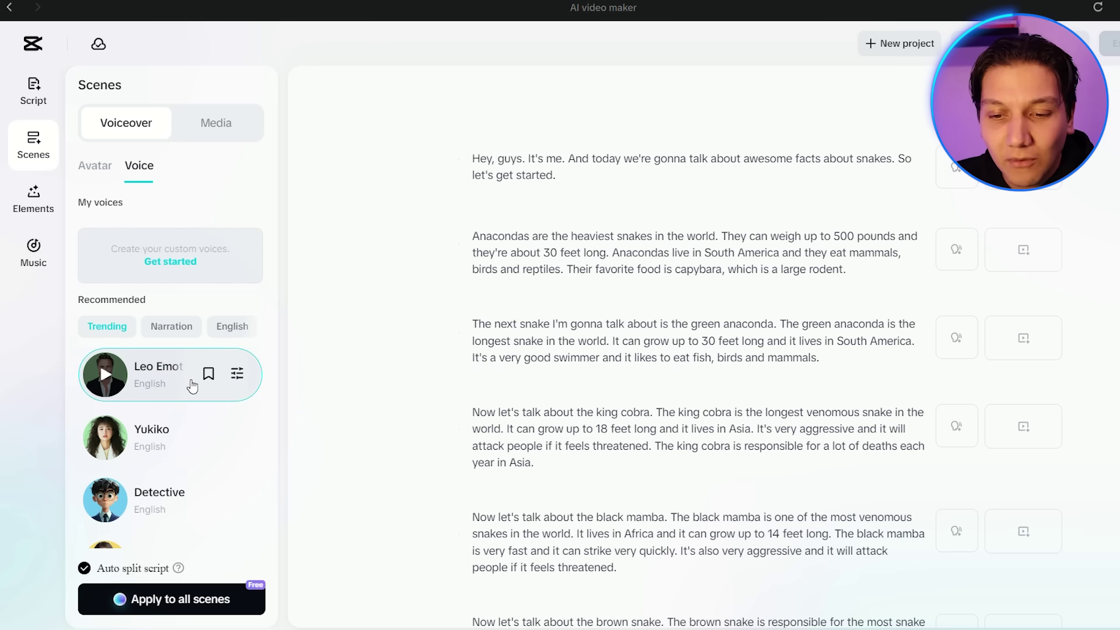
{"action": "scroll", "coordinate": [193, 379], "scroll_direction": "down", "scroll_amount": 2}
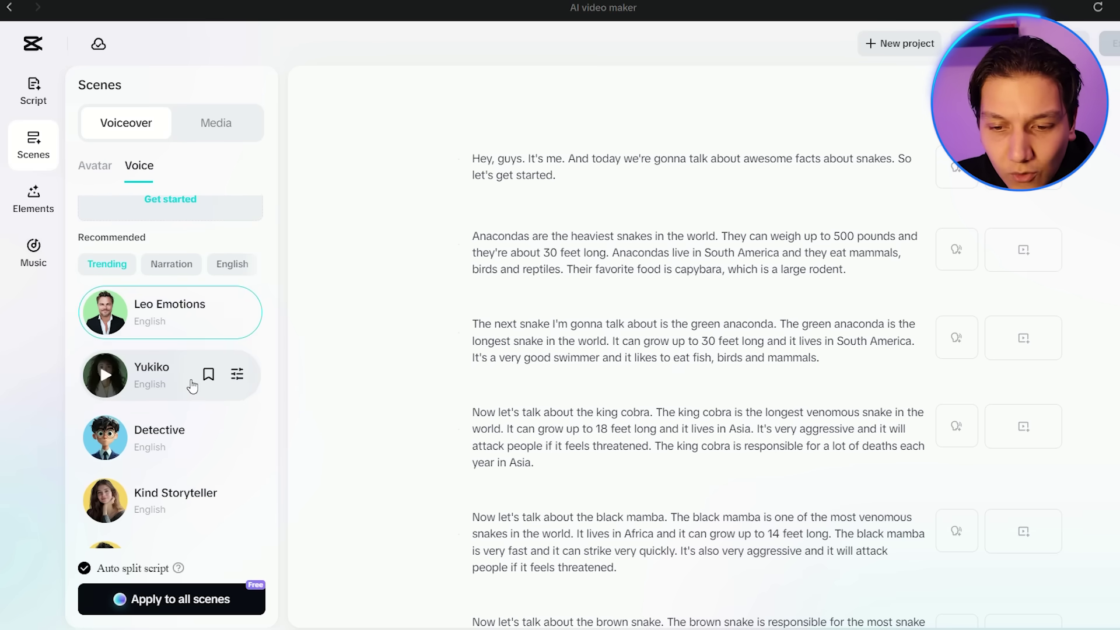
{"action": "left_click", "coordinate": [105, 313]}
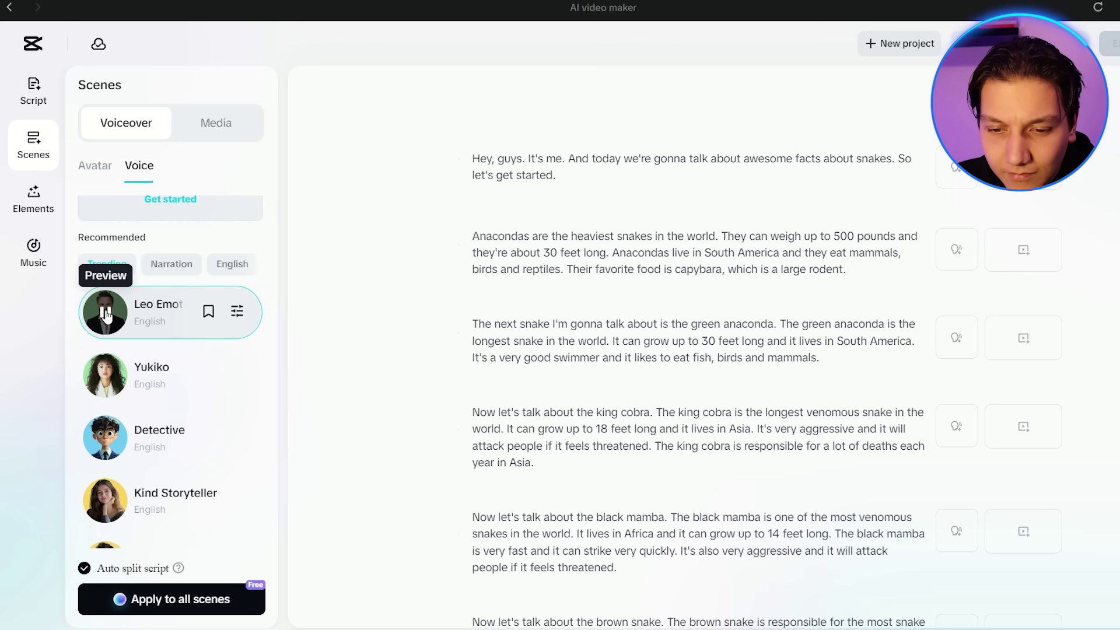
{"action": "left_click", "coordinate": [105, 378]}
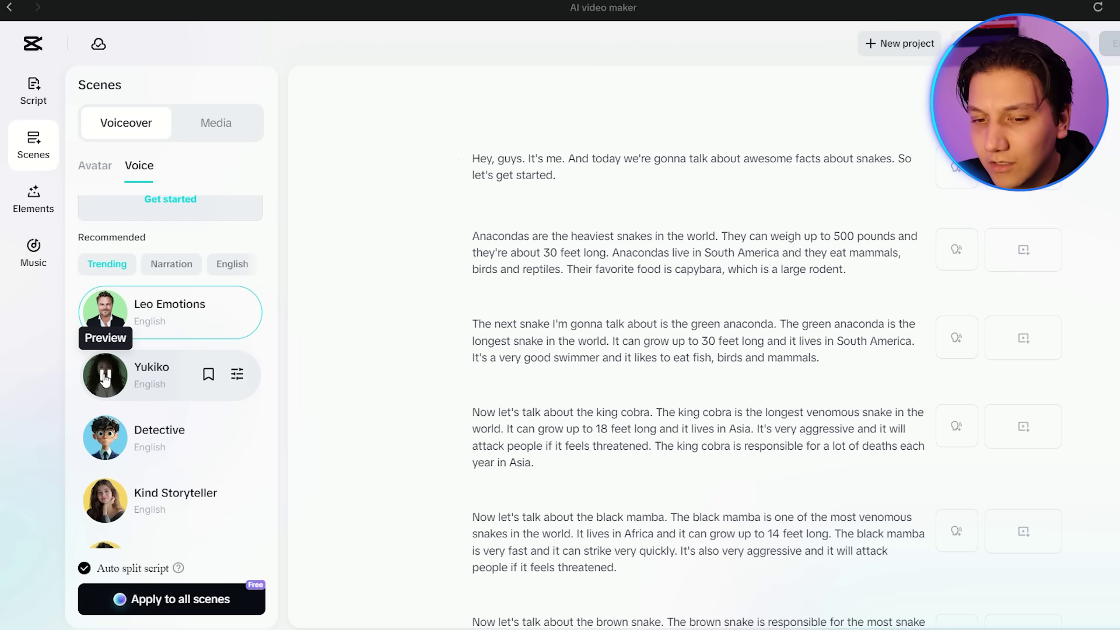
{"action": "scroll", "coordinate": [105, 378], "scroll_direction": "down", "scroll_amount": 2}
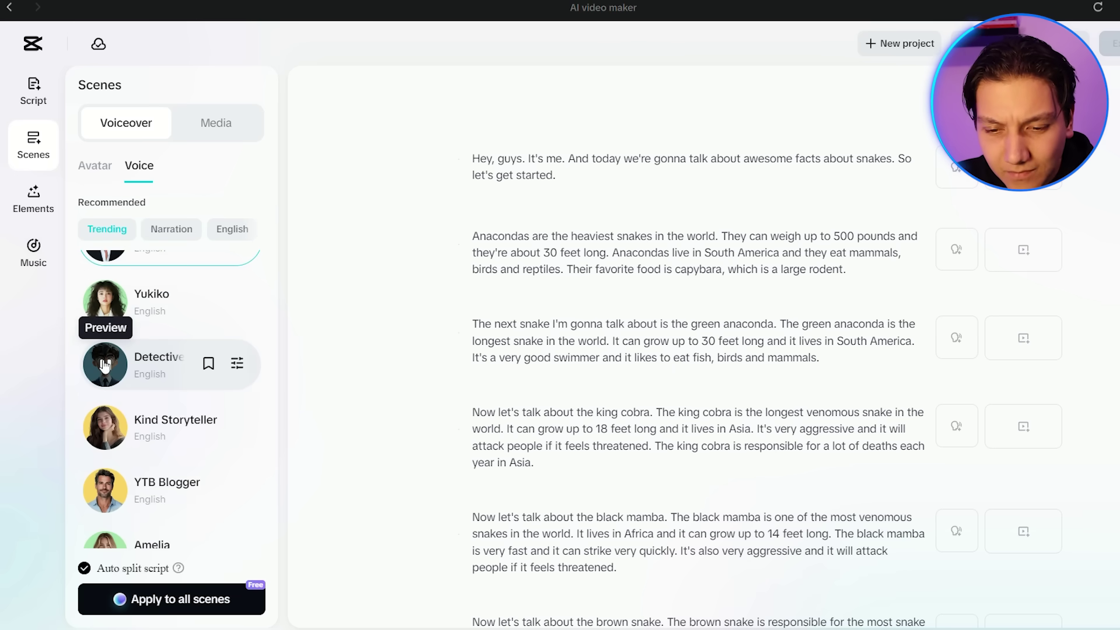
{"action": "left_click", "coordinate": [105, 364]}
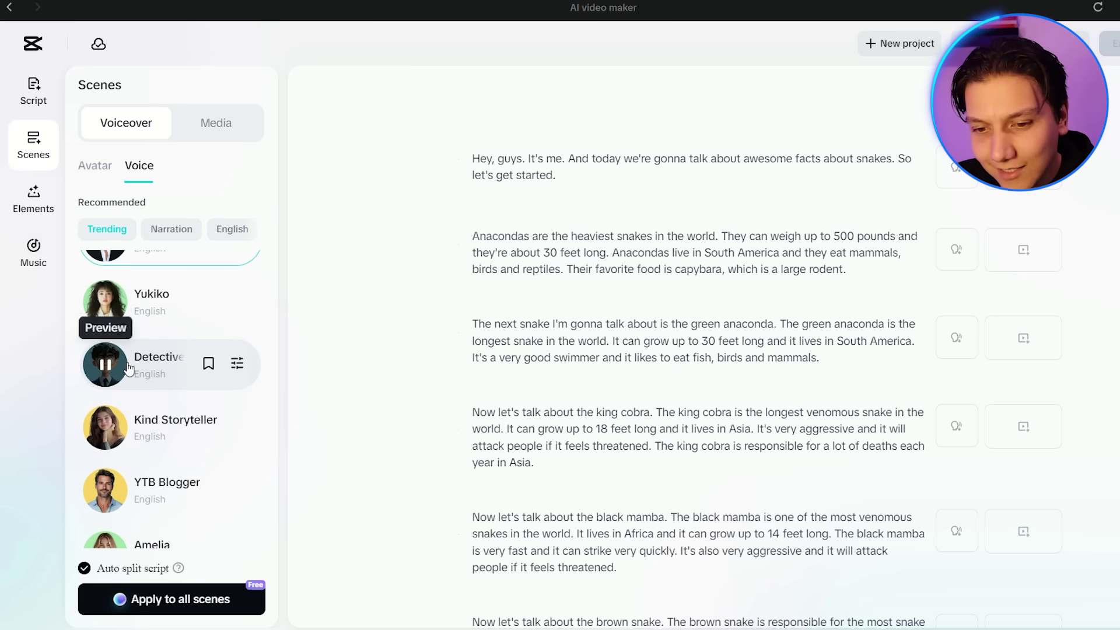
{"action": "scroll", "coordinate": [155, 373], "scroll_direction": "down", "scroll_amount": 3}
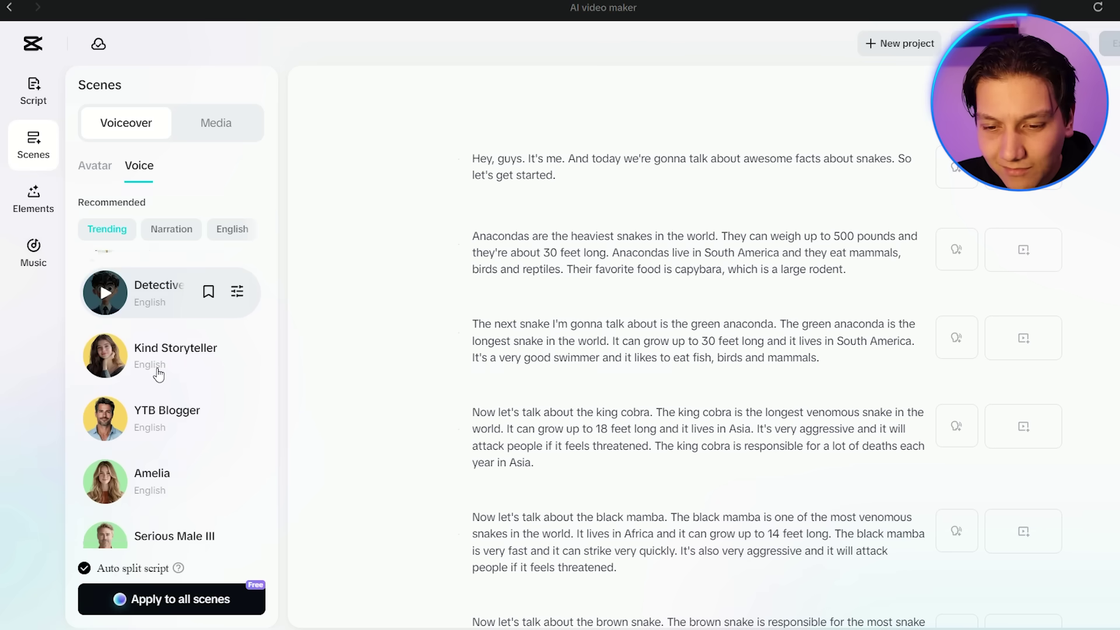
{"action": "left_click", "coordinate": [108, 382]}
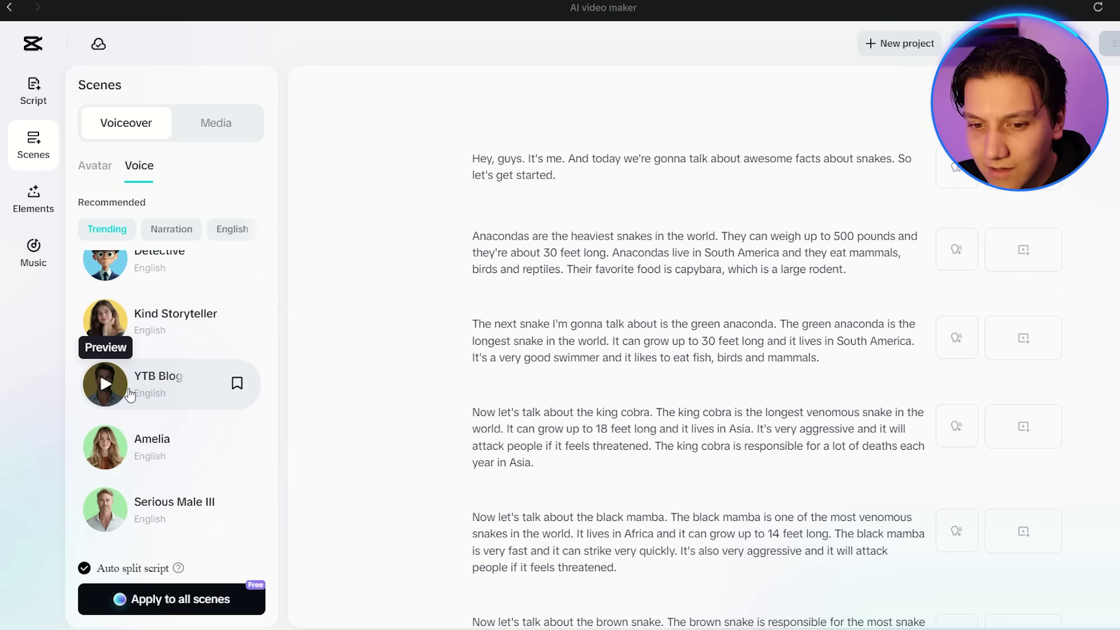
- Preview the trending voices Serious Male III, Michael Mouse, Benny Cumbers and Strong British Male
{"action": "scroll", "coordinate": [110, 397], "scroll_direction": "down", "scroll_amount": 3}
{"action": "left_click", "coordinate": [107, 415]}
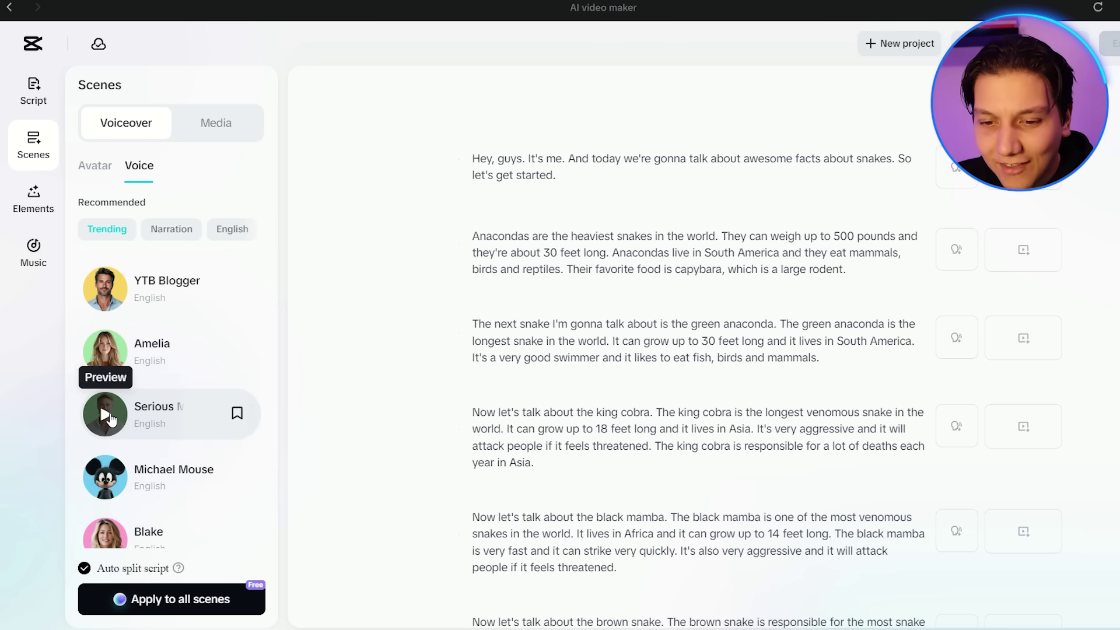
{"action": "scroll", "coordinate": [110, 417], "scroll_direction": "down", "scroll_amount": 3}
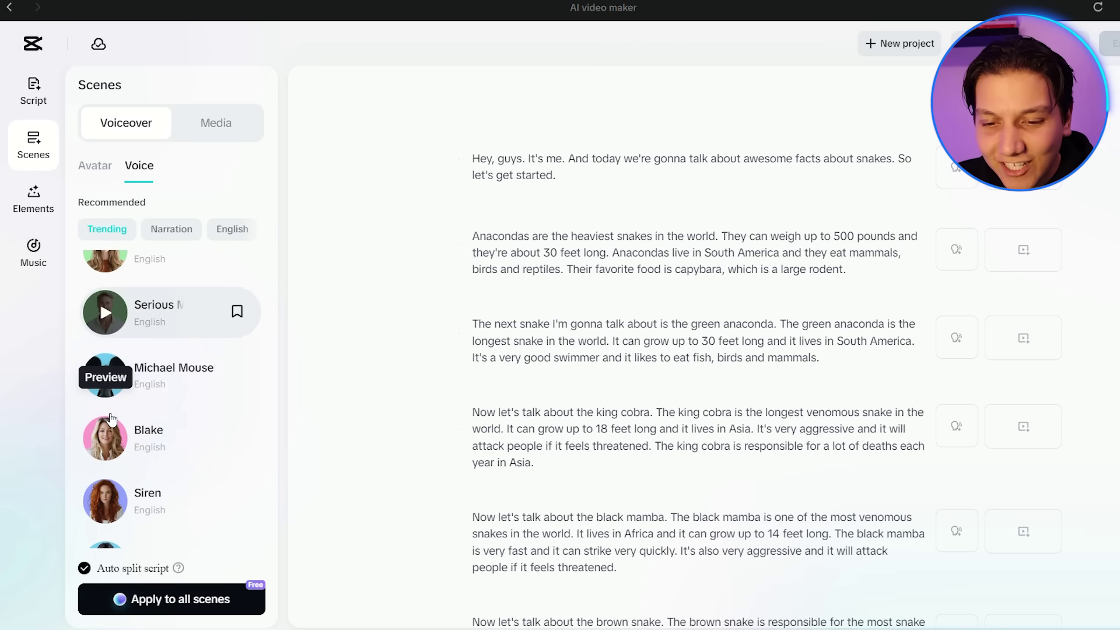
{"action": "left_click", "coordinate": [106, 385]}
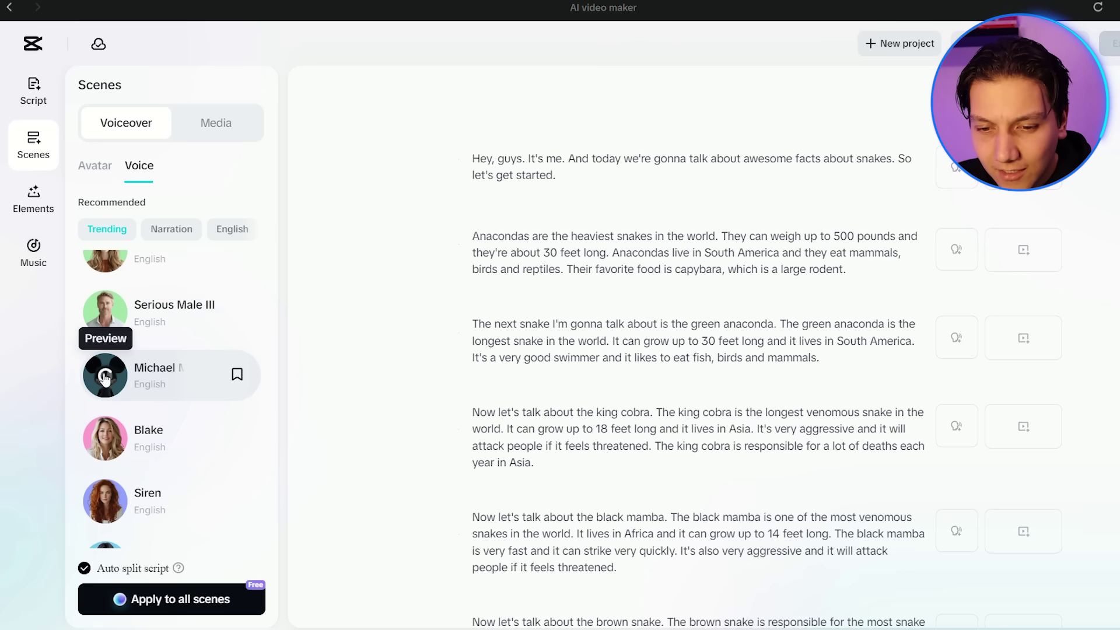
{"action": "scroll", "coordinate": [106, 385], "scroll_direction": "down", "scroll_amount": 5}
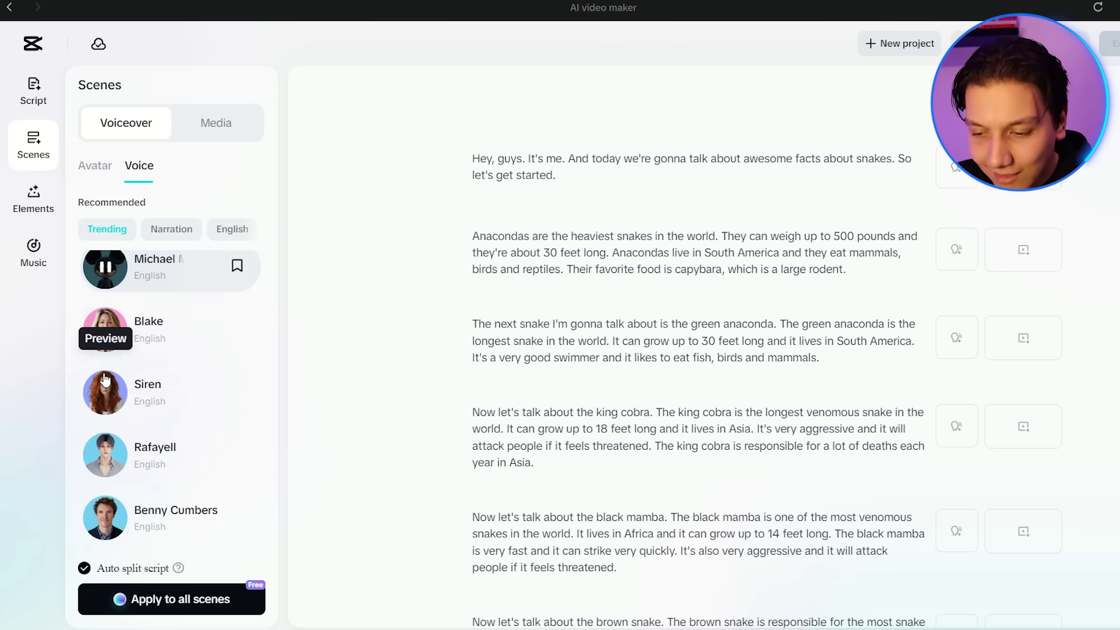
{"action": "left_click", "coordinate": [105, 408]}
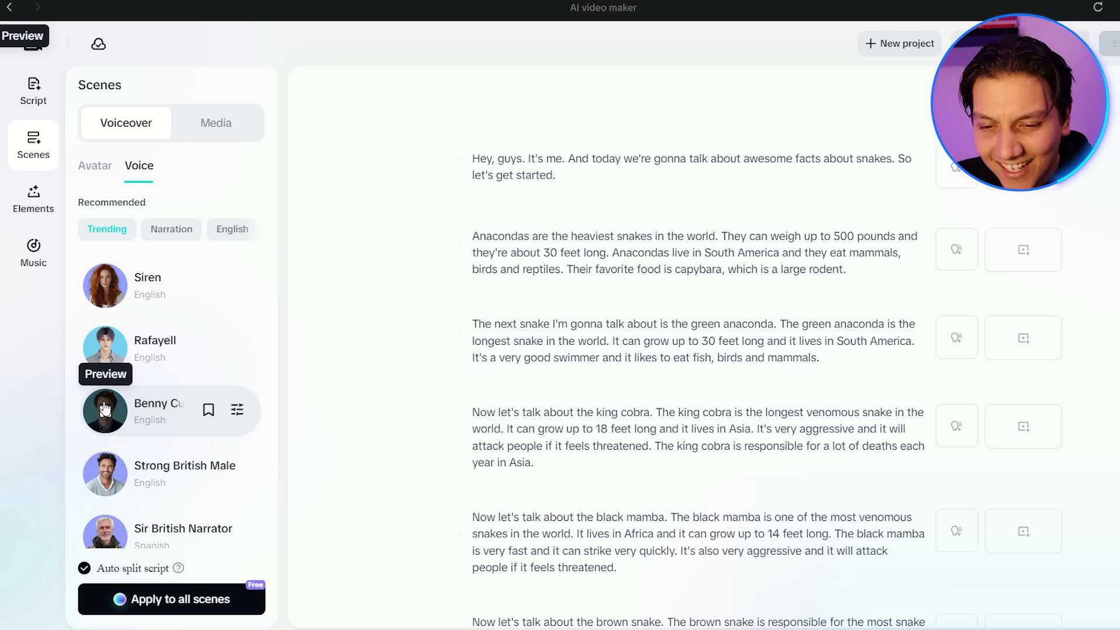
{"action": "left_click", "coordinate": [104, 473]}
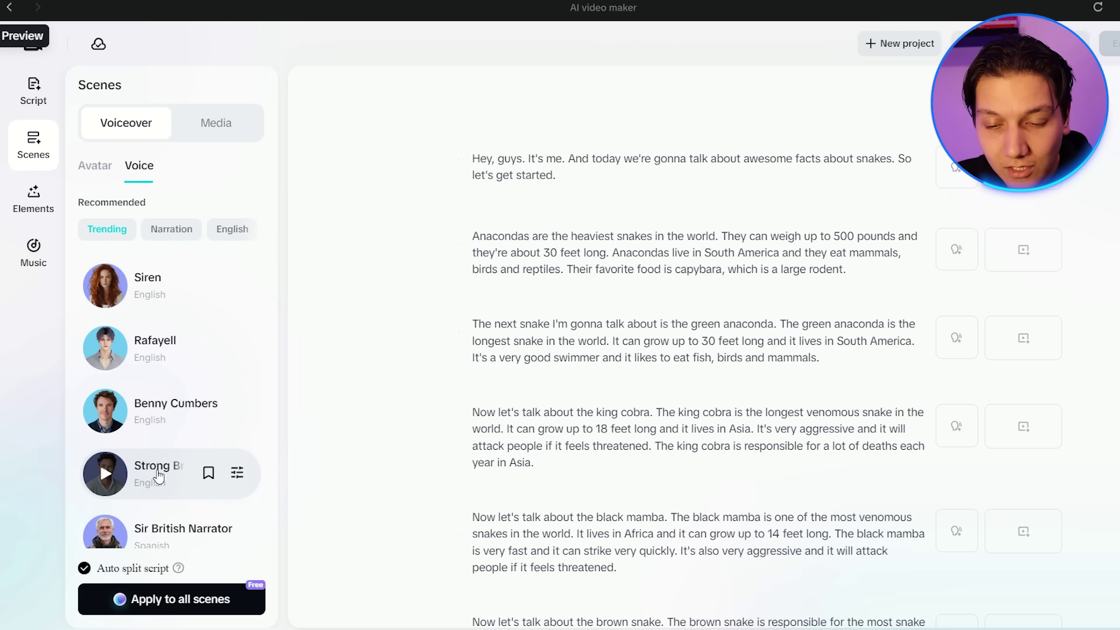
- Preview the Sir British Narrator voice and apply it to all scenes with the script split automatically
{"action": "scroll", "coordinate": [147, 481], "scroll_direction": "down", "scroll_amount": 1}
{"action": "left_click", "coordinate": [106, 504]}
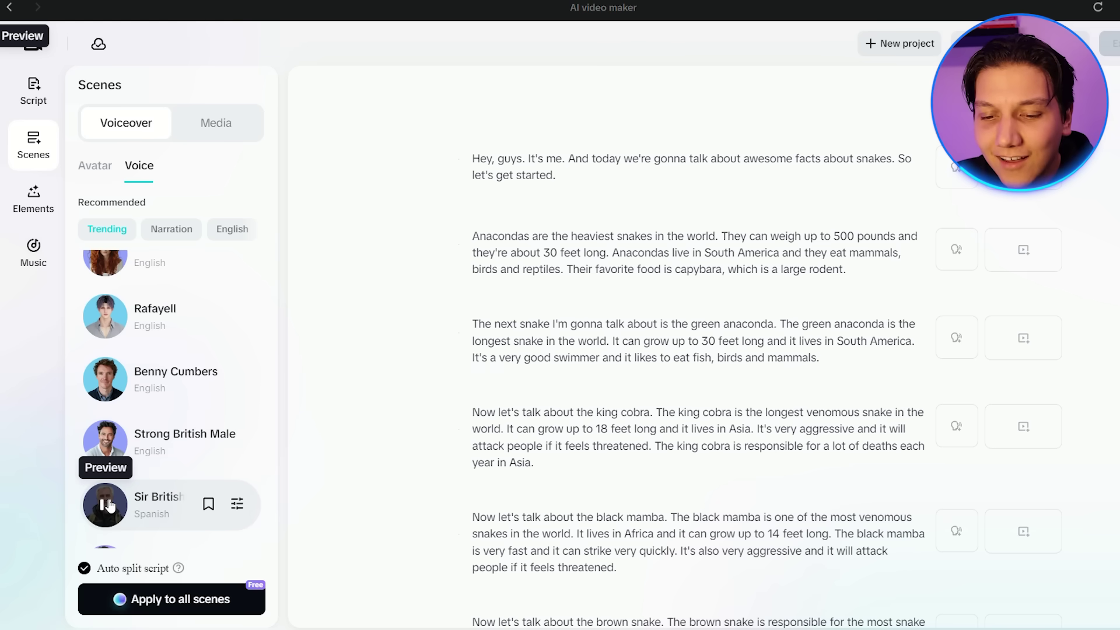
{"action": "scroll", "coordinate": [110, 505], "scroll_direction": "down", "scroll_amount": 2}
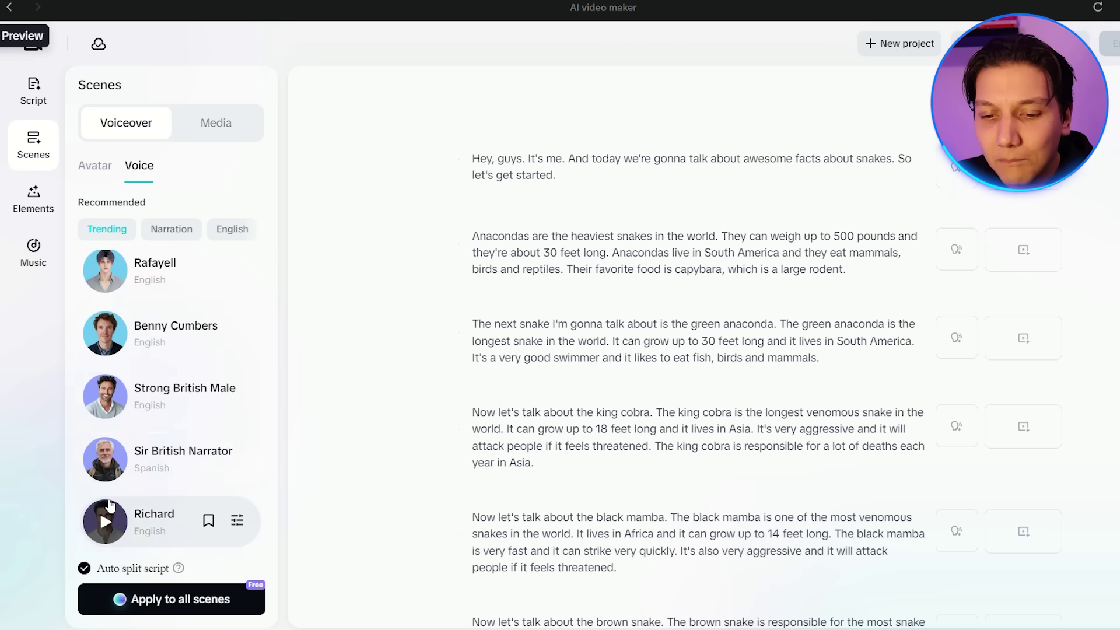
{"action": "left_click", "coordinate": [154, 435]}
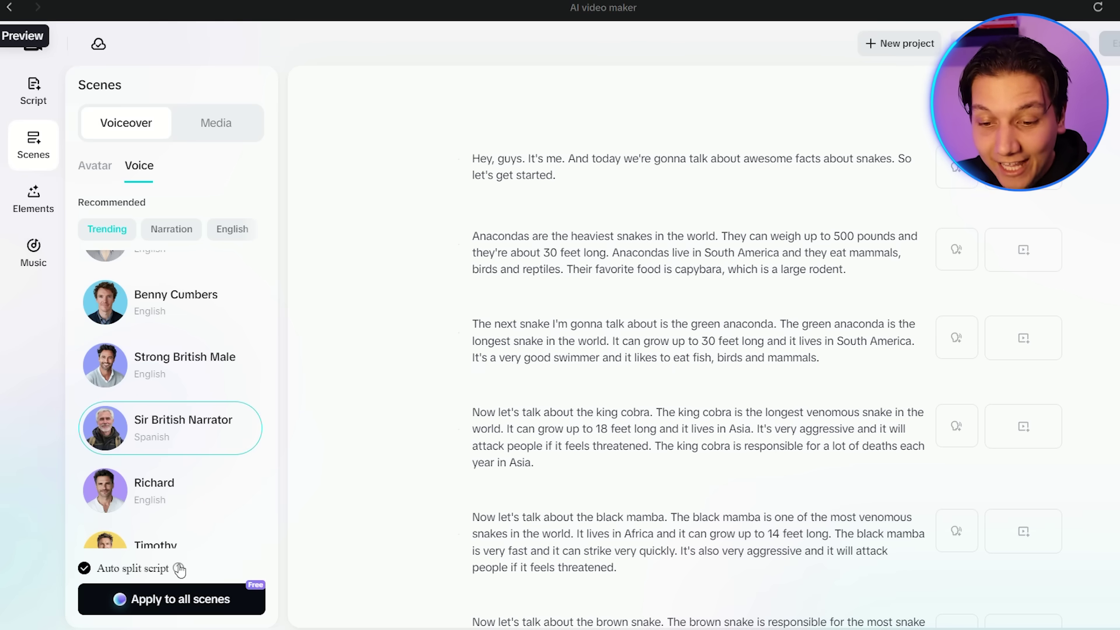
{"action": "left_click", "coordinate": [155, 600]}
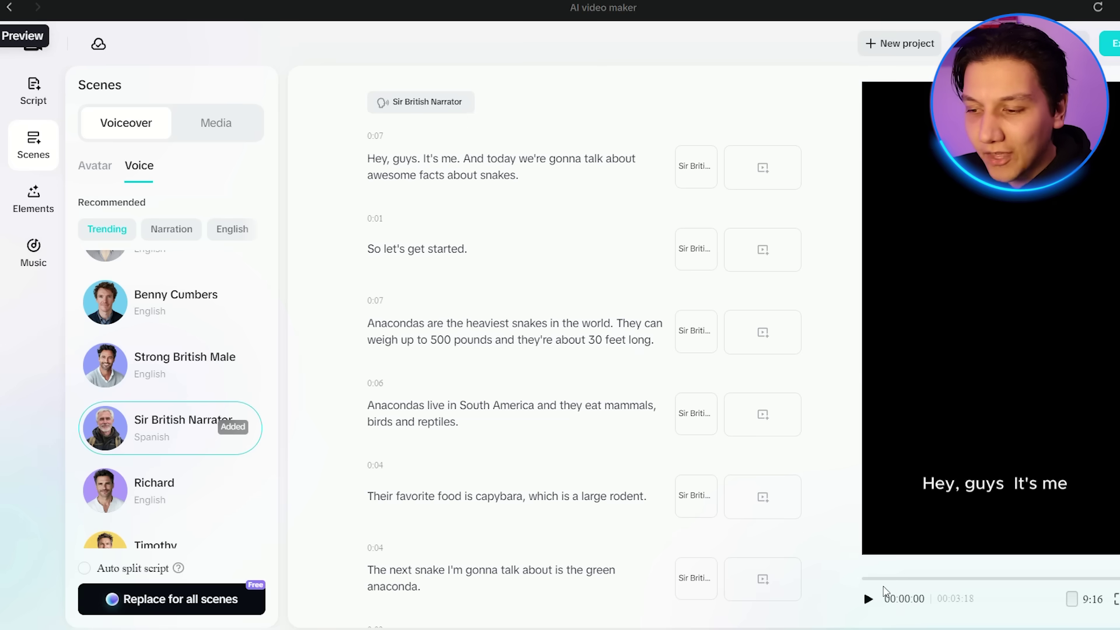
- Play the opening of the video to hear the voiceover and look through the split scenes
{"action": "left_click", "coordinate": [868, 601]}
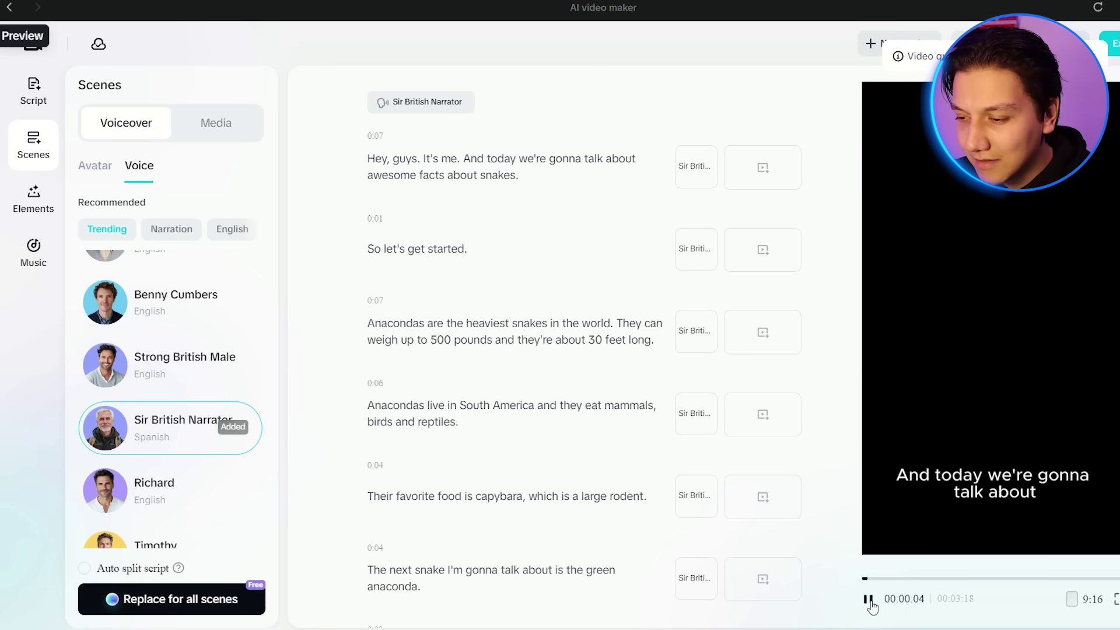
{"action": "left_click", "coordinate": [867, 599]}
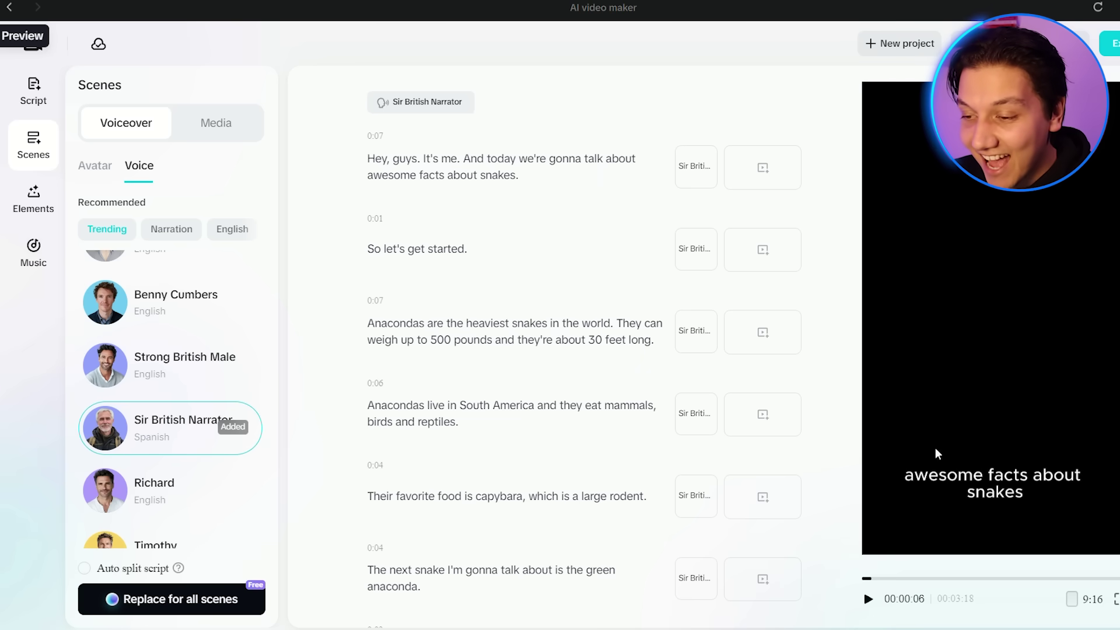
{"action": "scroll", "coordinate": [561, 355], "scroll_direction": "down", "scroll_amount": 2}
{"action": "scroll", "coordinate": [561, 354], "scroll_direction": "down", "scroll_amount": 2}
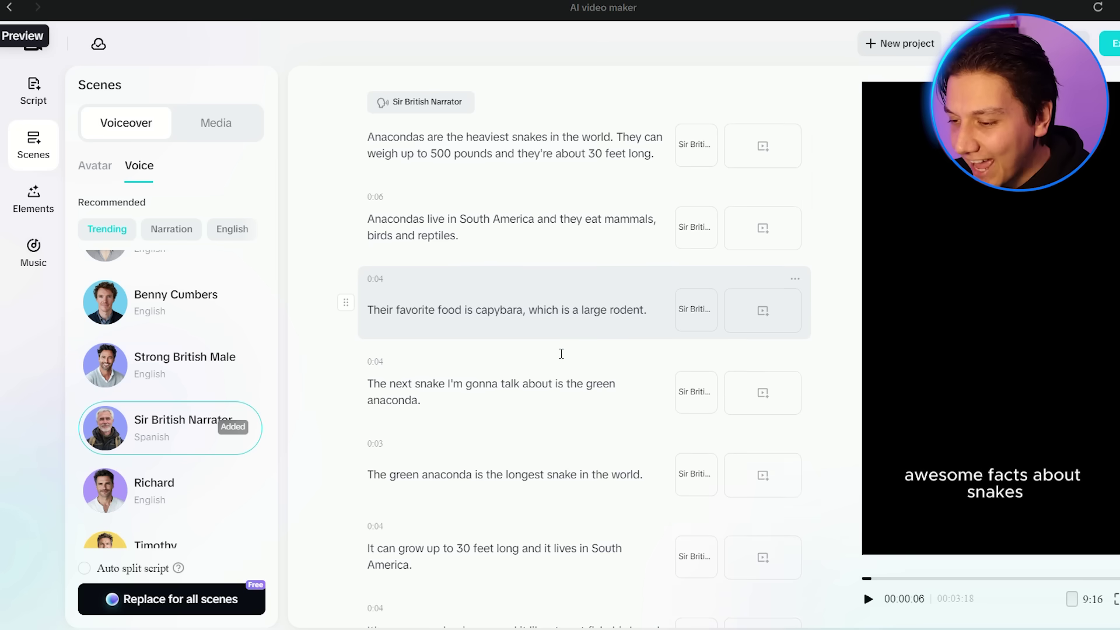
{"action": "scroll", "coordinate": [561, 353], "scroll_direction": "up", "scroll_amount": 3}
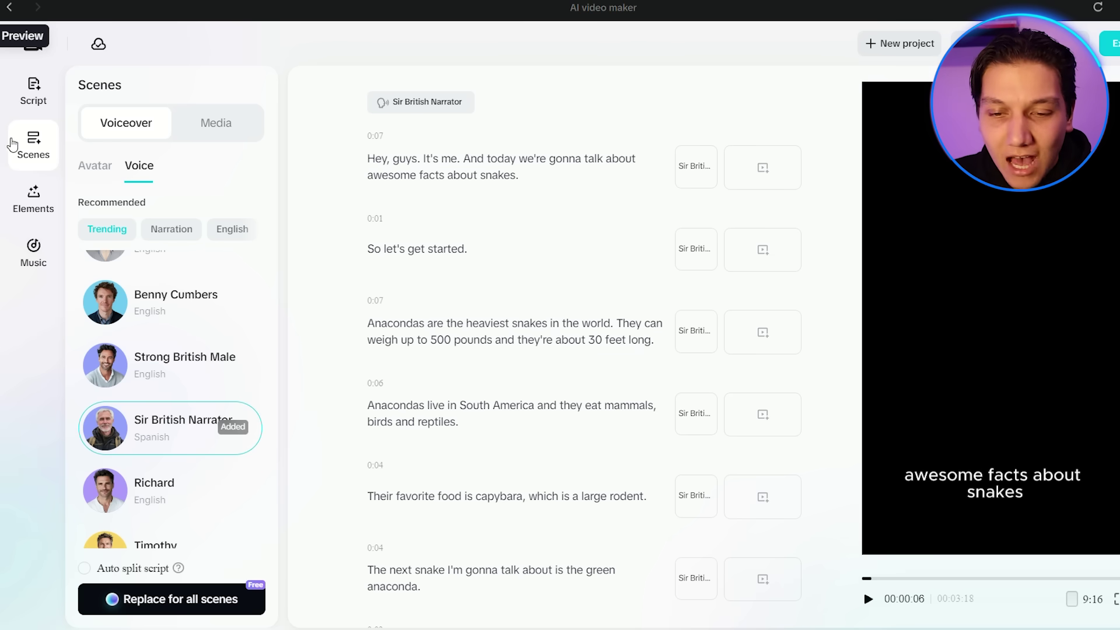
- Match stock media to all scenes of the script
{"action": "left_click", "coordinate": [217, 123]}
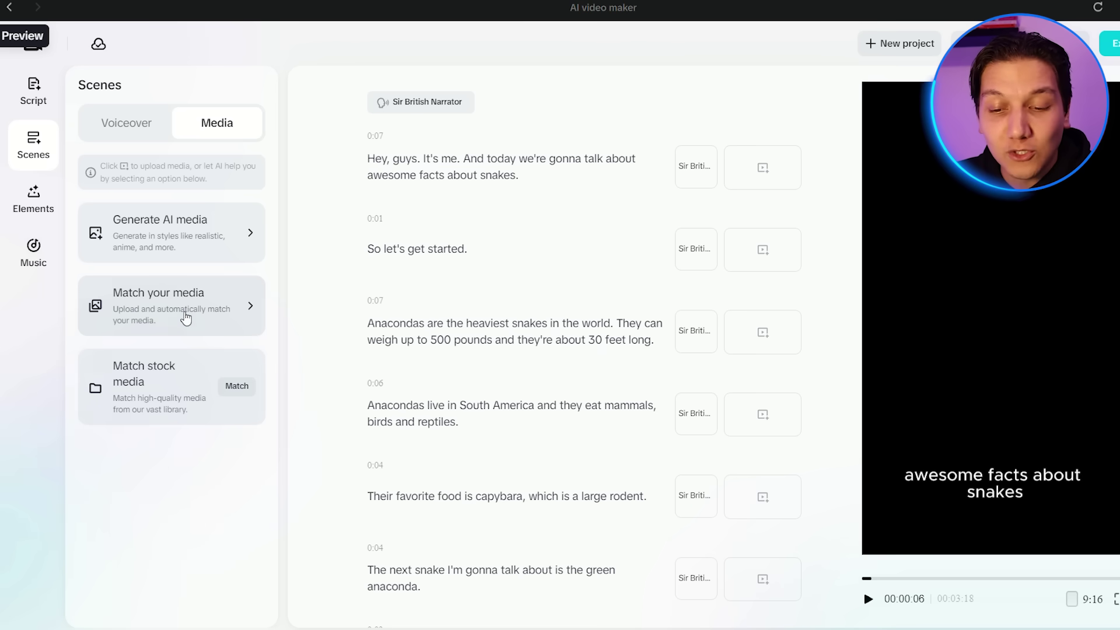
{"action": "left_click", "coordinate": [237, 387]}
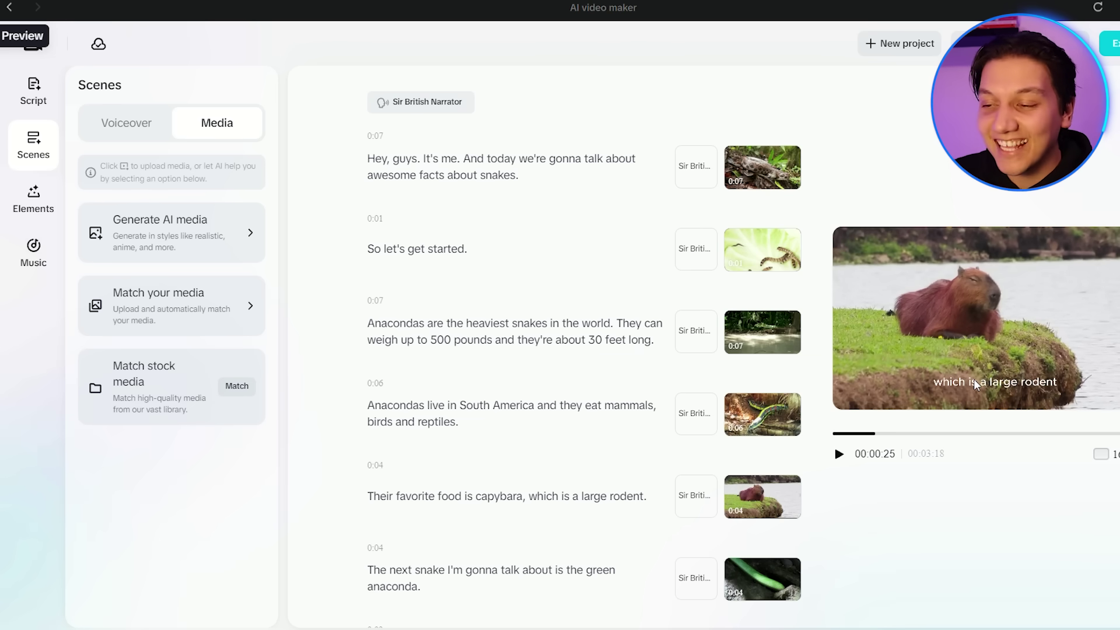
- Open the clip replacement for the "So let's get started." scene and search the stock media for "Snake"
{"action": "mouse_move", "coordinate": [743, 414]}
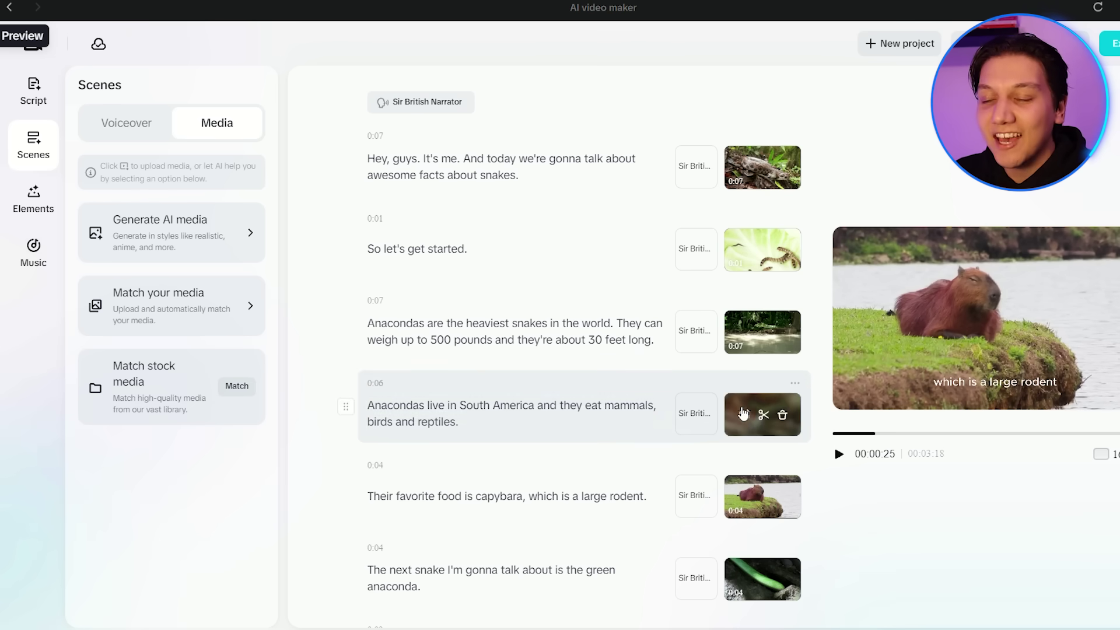
{"action": "mouse_move", "coordinate": [747, 244]}
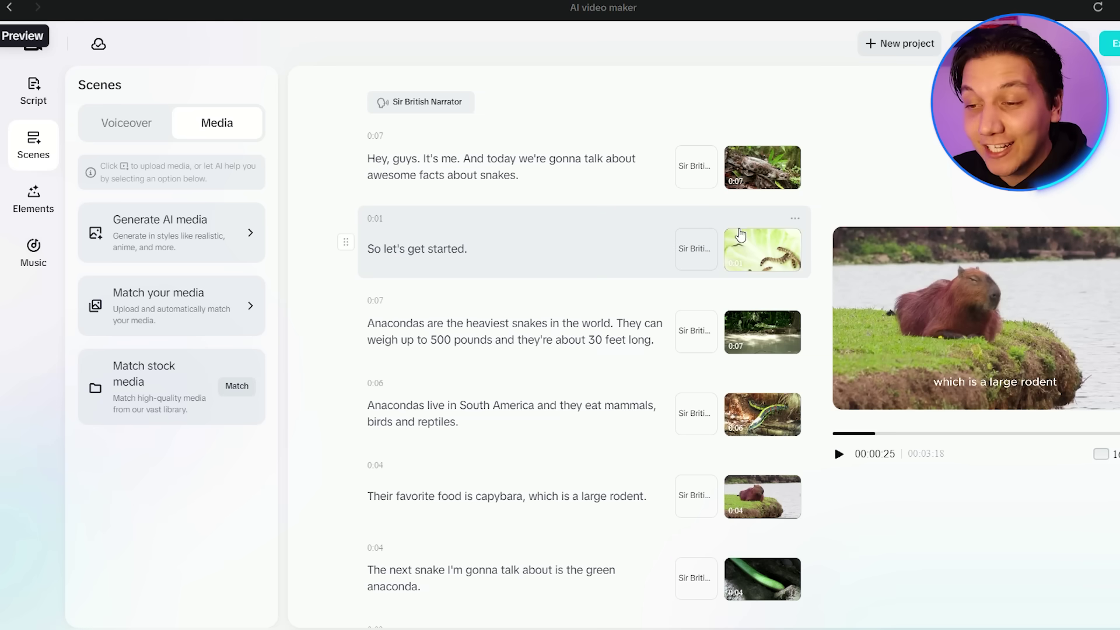
{"action": "left_click", "coordinate": [745, 242]}
{"action": "left_click", "coordinate": [745, 245]}
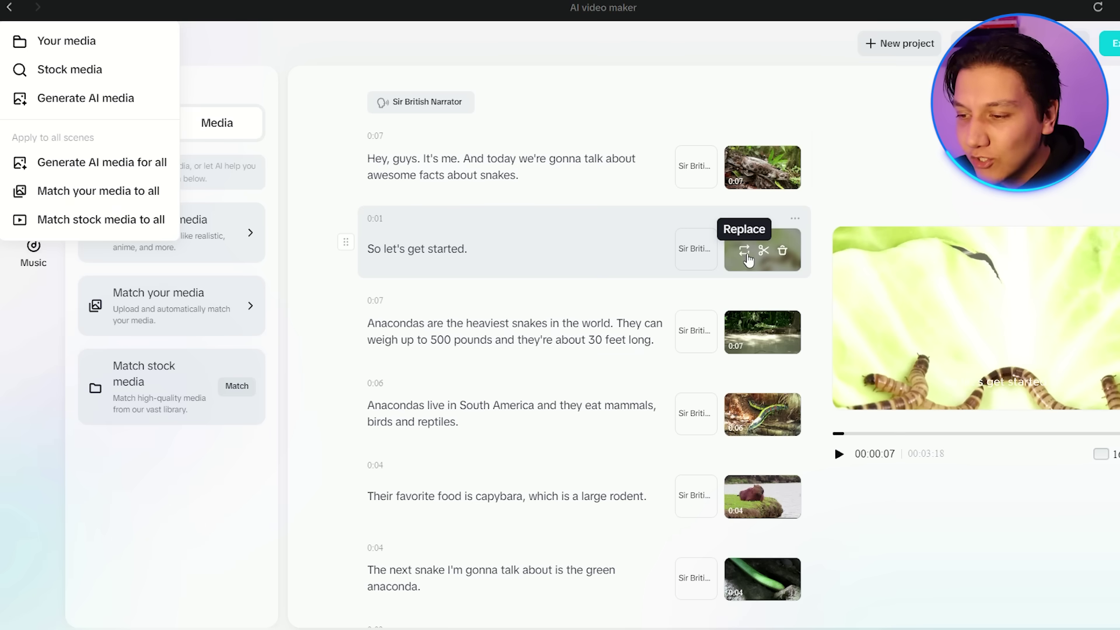
{"action": "left_click", "coordinate": [748, 251]}
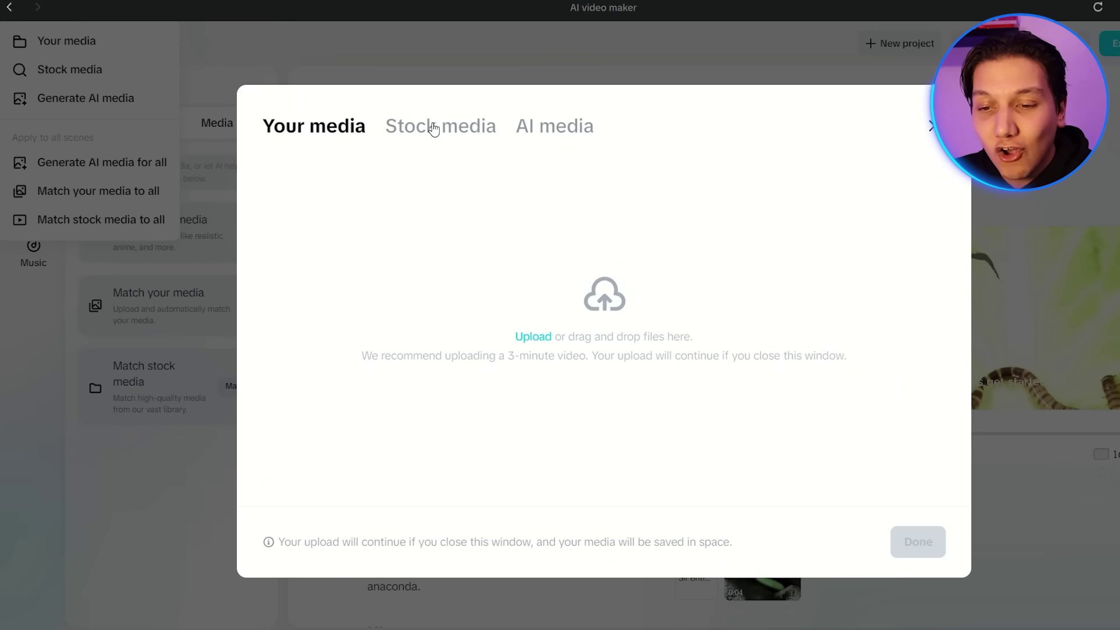
{"action": "left_click", "coordinate": [433, 128]}
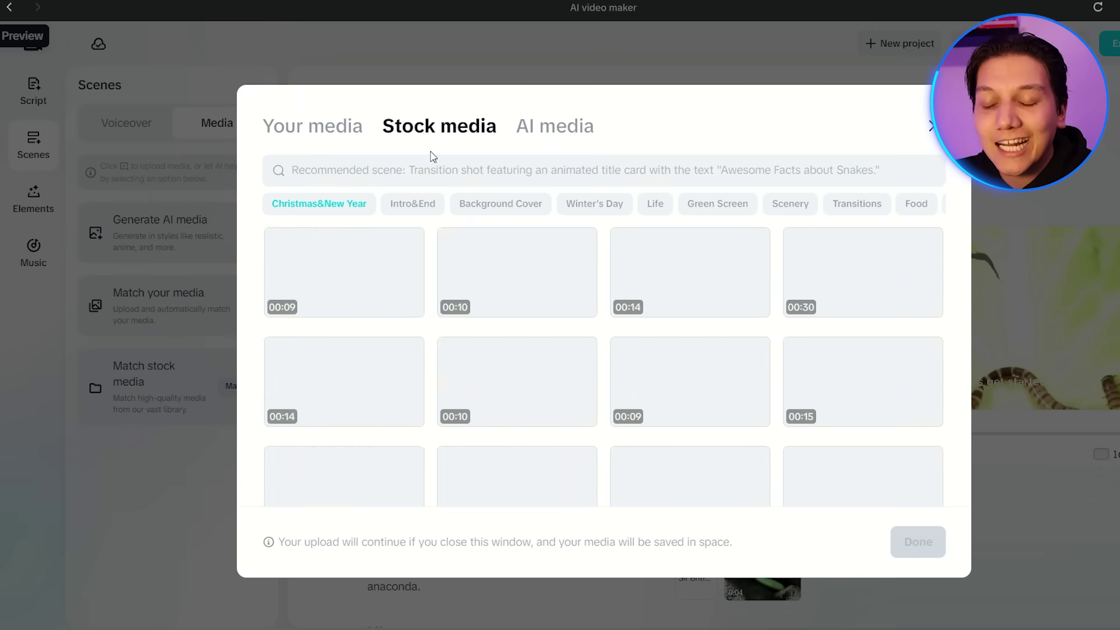
{"action": "left_click", "coordinate": [431, 166]}
{"action": "type", "text": "Snakes"}
{"action": "key", "text": "BackSpace"}
{"action": "key", "text": "Return"}
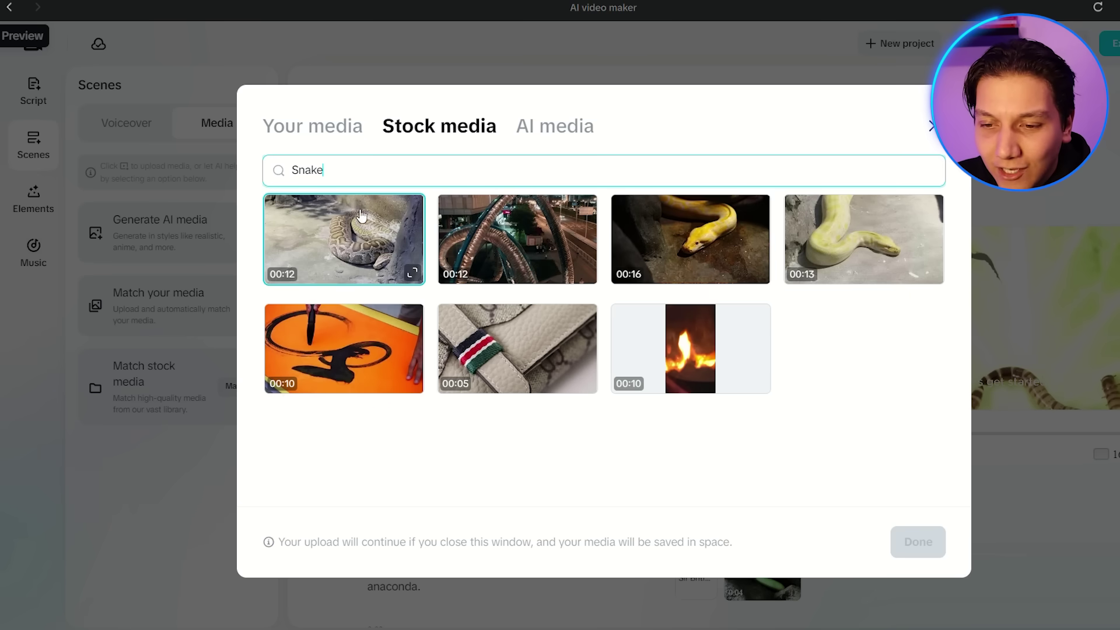
- Replace the scene's clip with the 12-second stock video of the patterned coiled snake, auto-trimmed to 1.6 s
{"action": "left_click", "coordinate": [407, 246]}
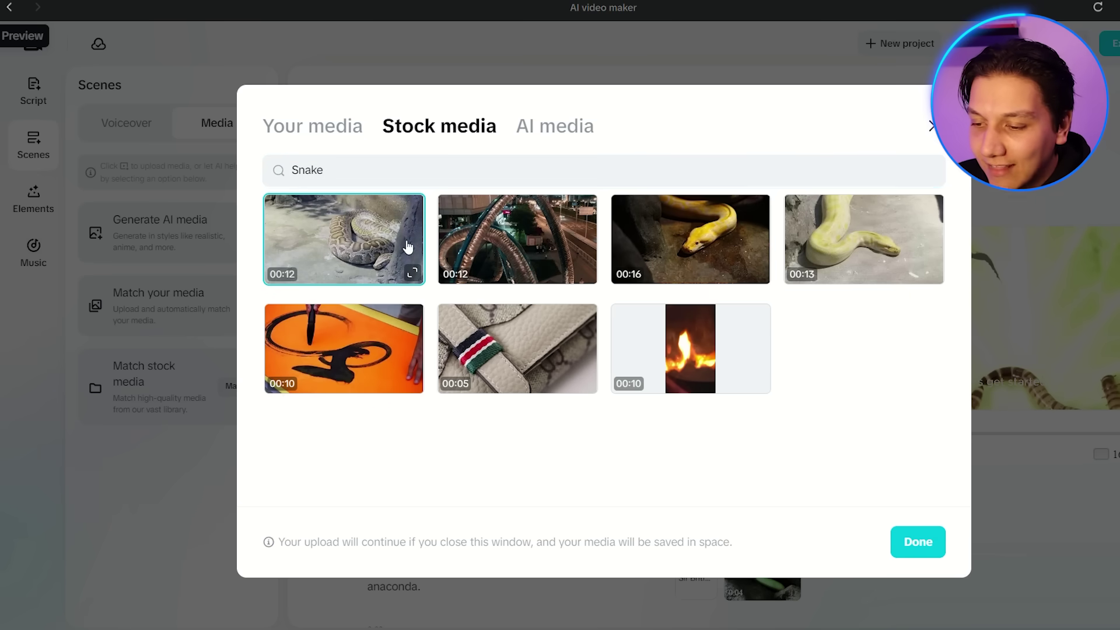
{"action": "left_click", "coordinate": [917, 540]}
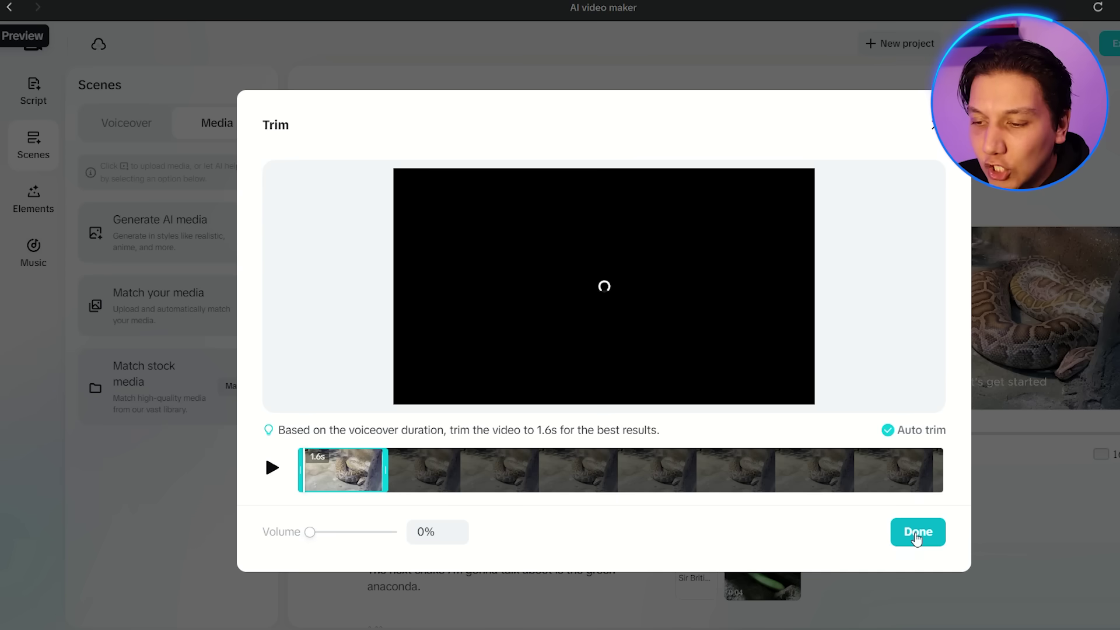
{"action": "left_click", "coordinate": [899, 534]}
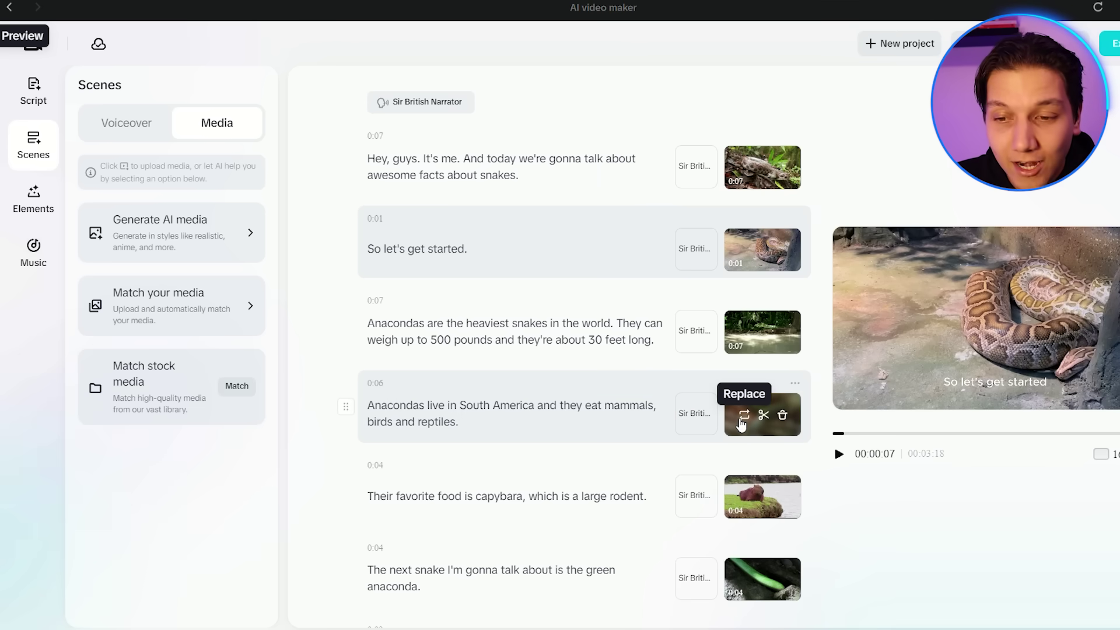
- Generate Realistic Film AI images at 16:9 for the "Anacondas live in South America" scene, using the suggested anaconda hunting description
{"action": "left_click", "coordinate": [744, 415]}
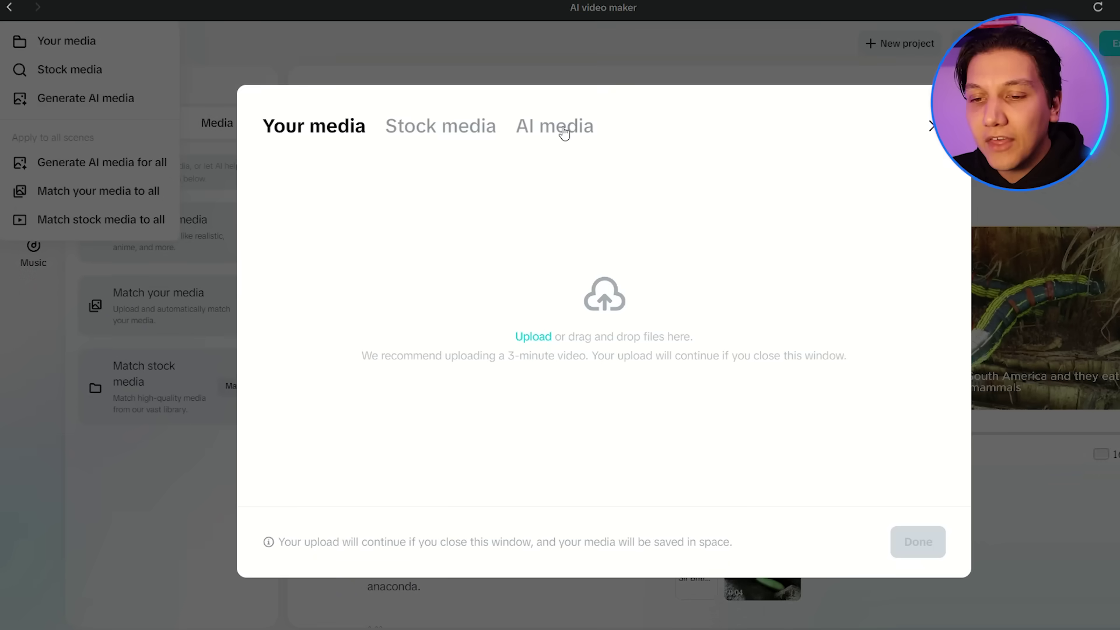
{"action": "left_click", "coordinate": [564, 133]}
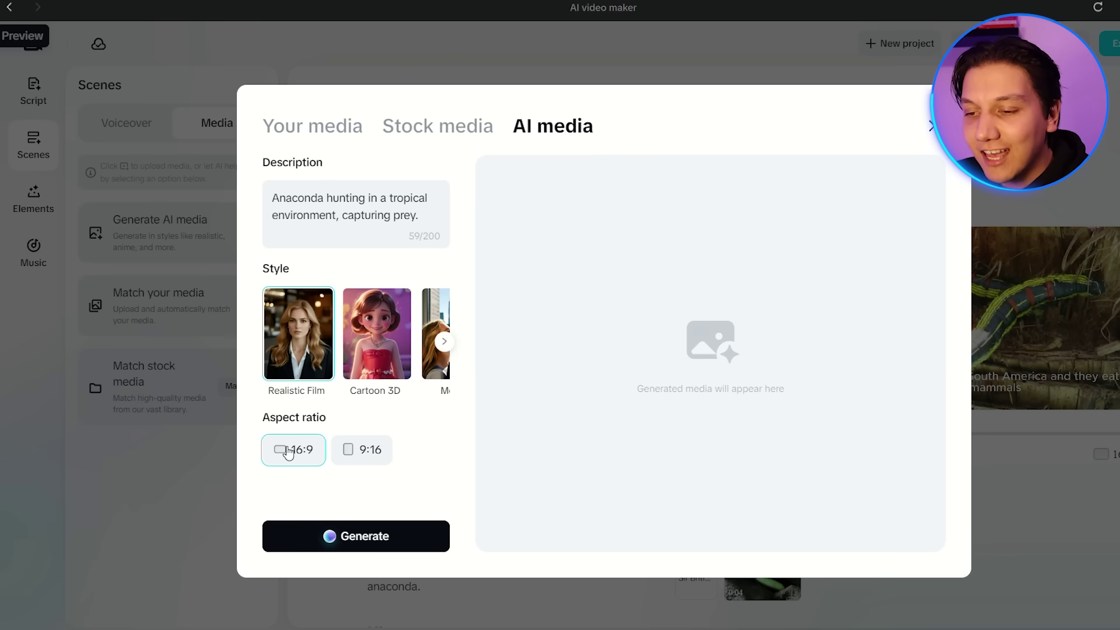
{"action": "left_click", "coordinate": [337, 535]}
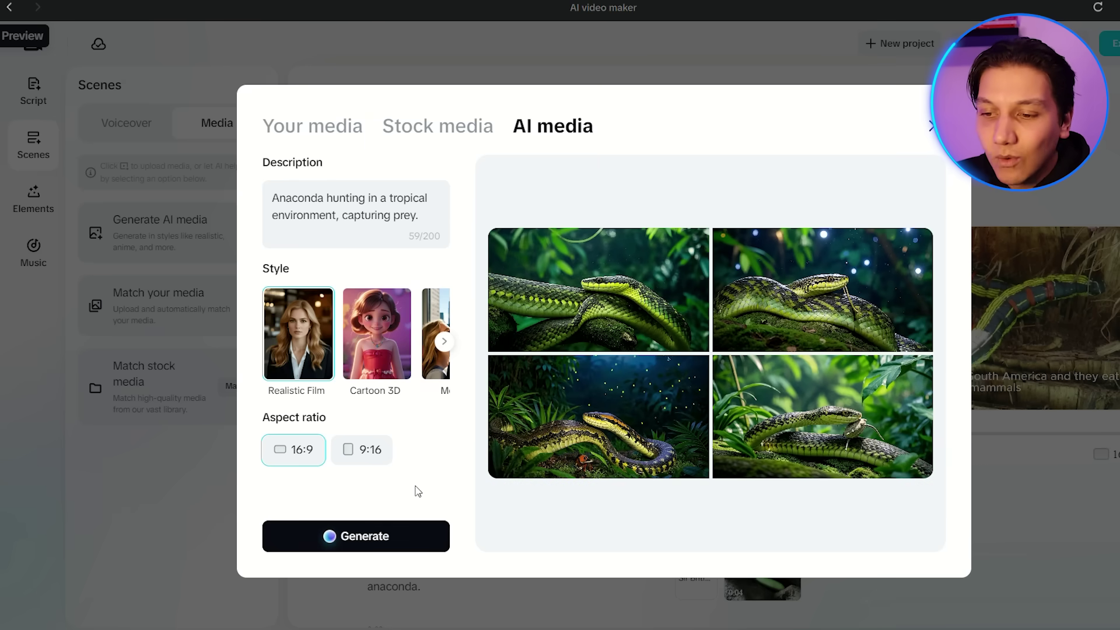
- Compare the four generated anaconda images and view the first one, with the green snake on a mossy branch, at full size
{"action": "mouse_move", "coordinate": [665, 295]}
{"action": "mouse_move", "coordinate": [760, 314]}
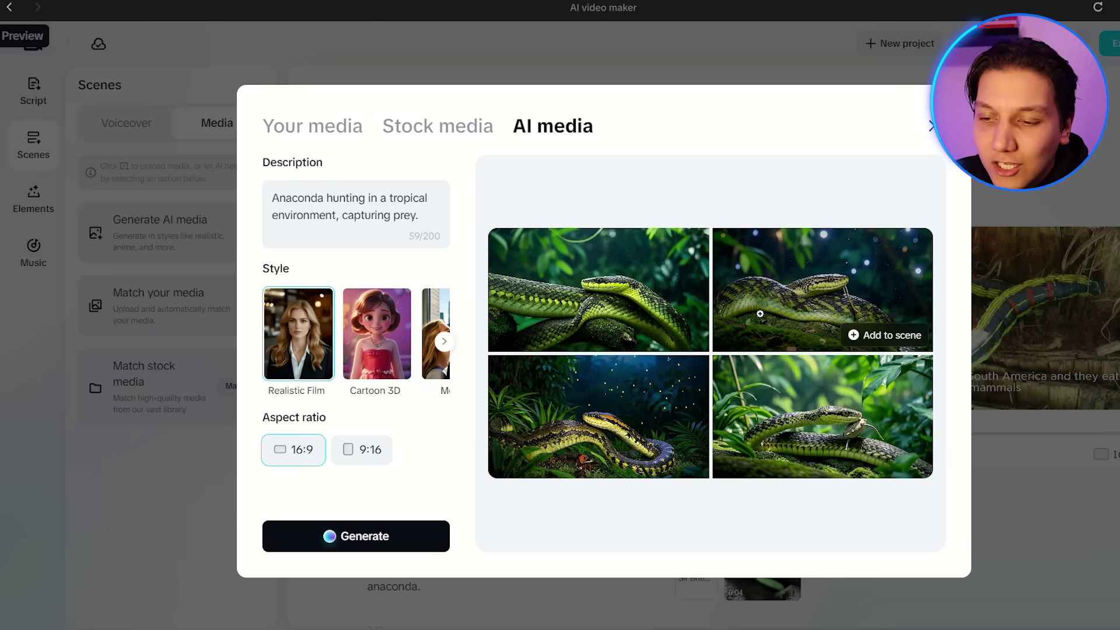
{"action": "mouse_move", "coordinate": [667, 335]}
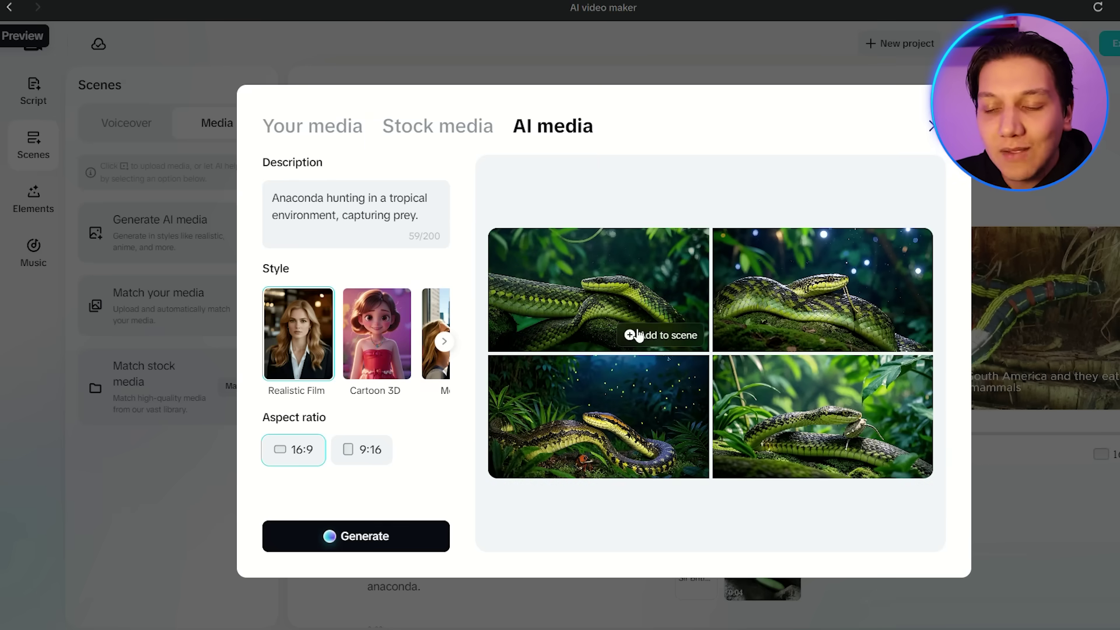
{"action": "mouse_move", "coordinate": [728, 408]}
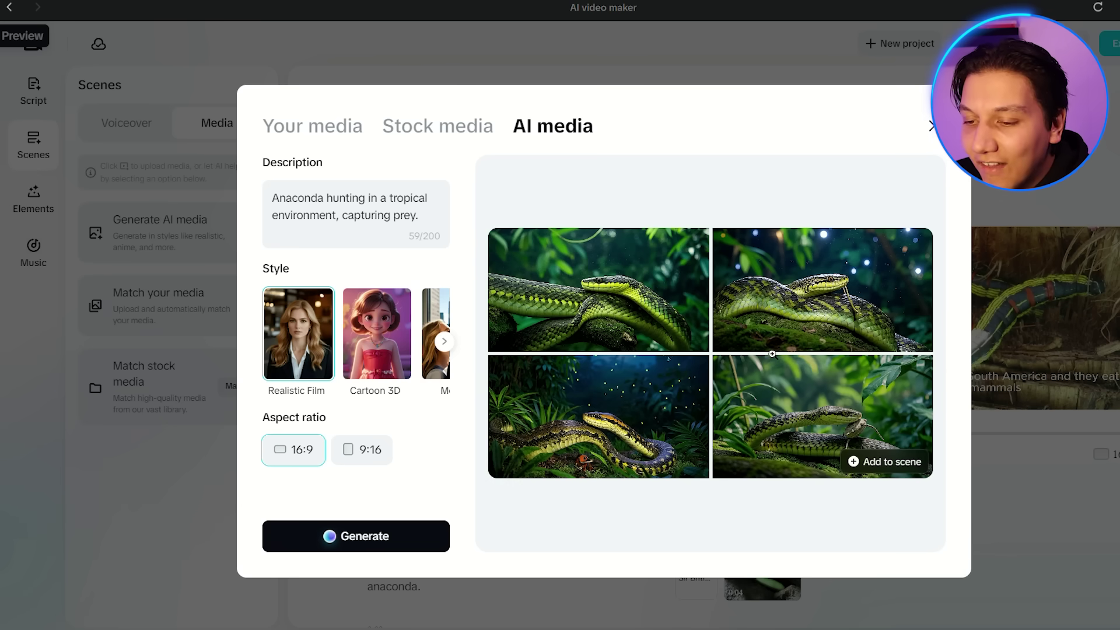
{"action": "mouse_move", "coordinate": [786, 284]}
{"action": "mouse_move", "coordinate": [784, 391]}
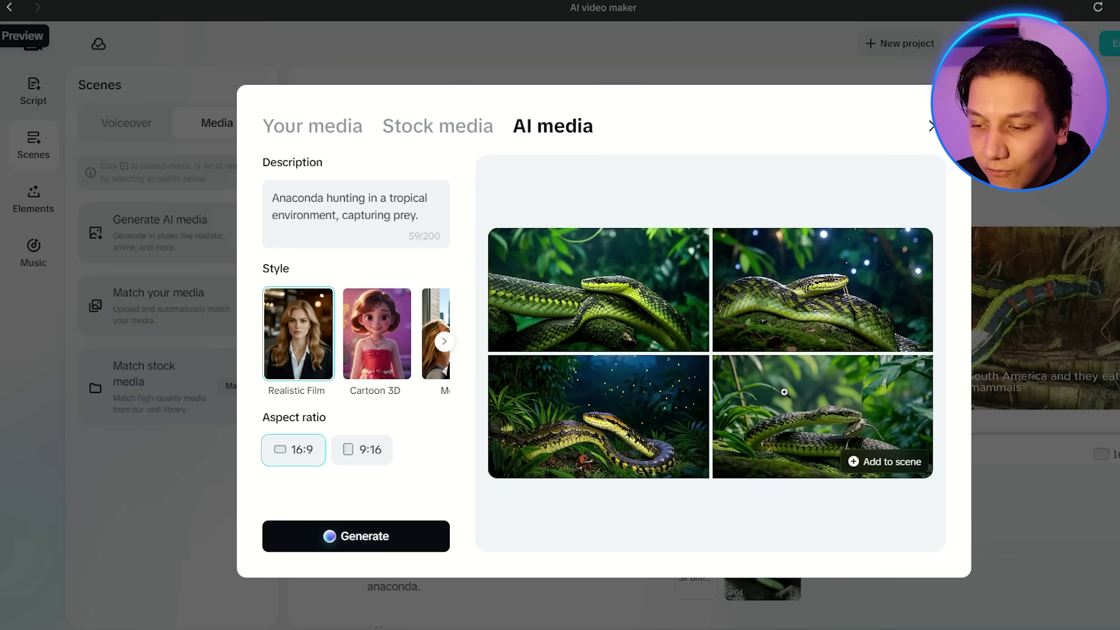
{"action": "mouse_move", "coordinate": [787, 349]}
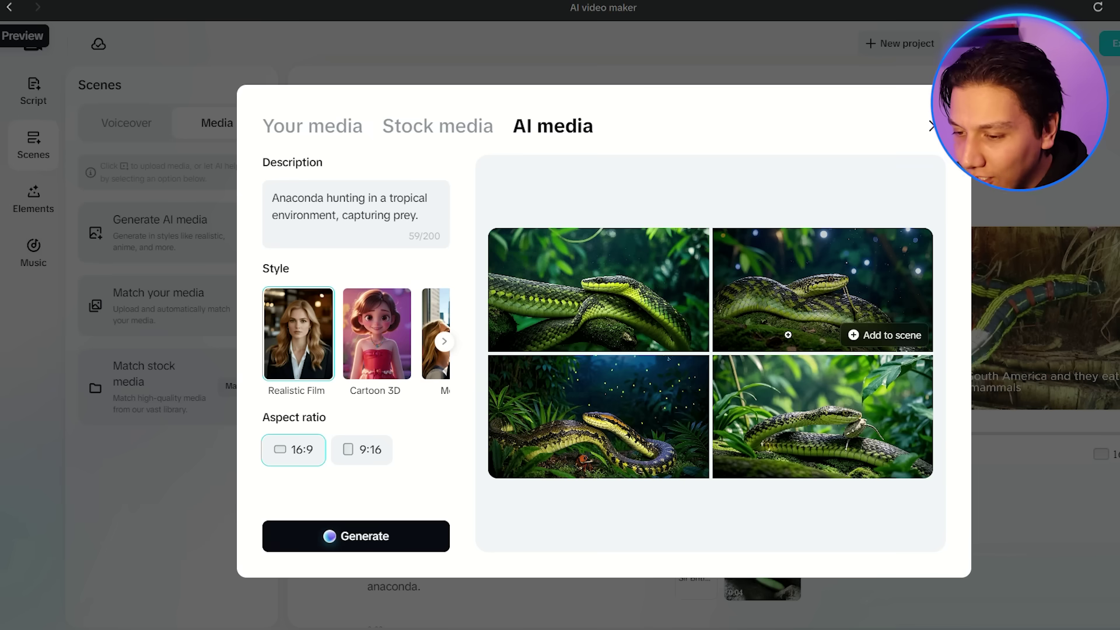
{"action": "mouse_move", "coordinate": [700, 298]}
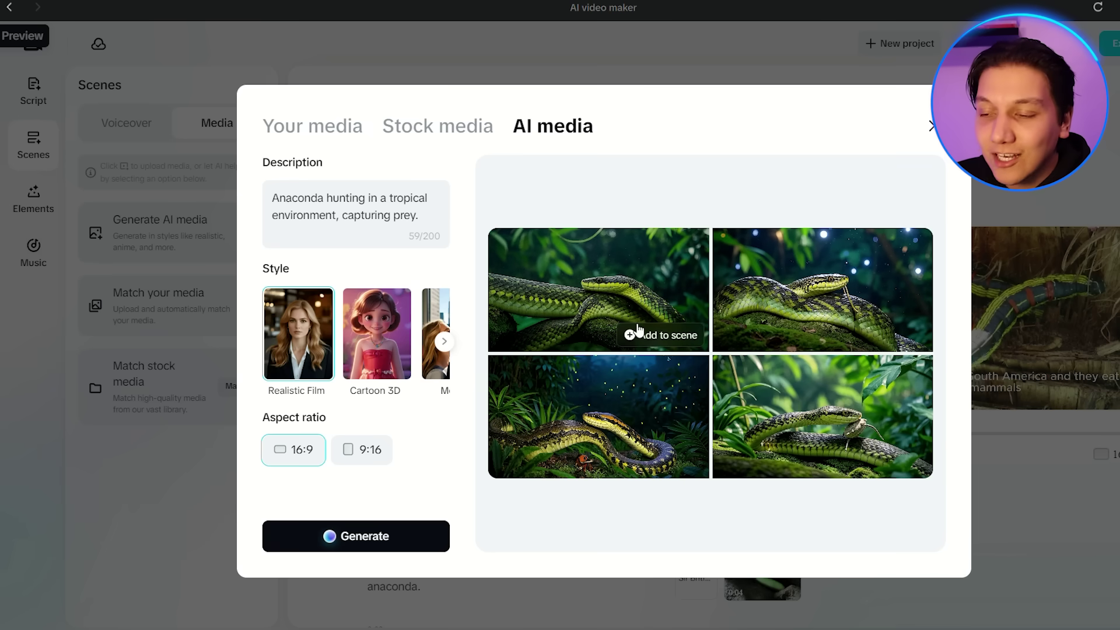
{"action": "left_click", "coordinate": [611, 274]}
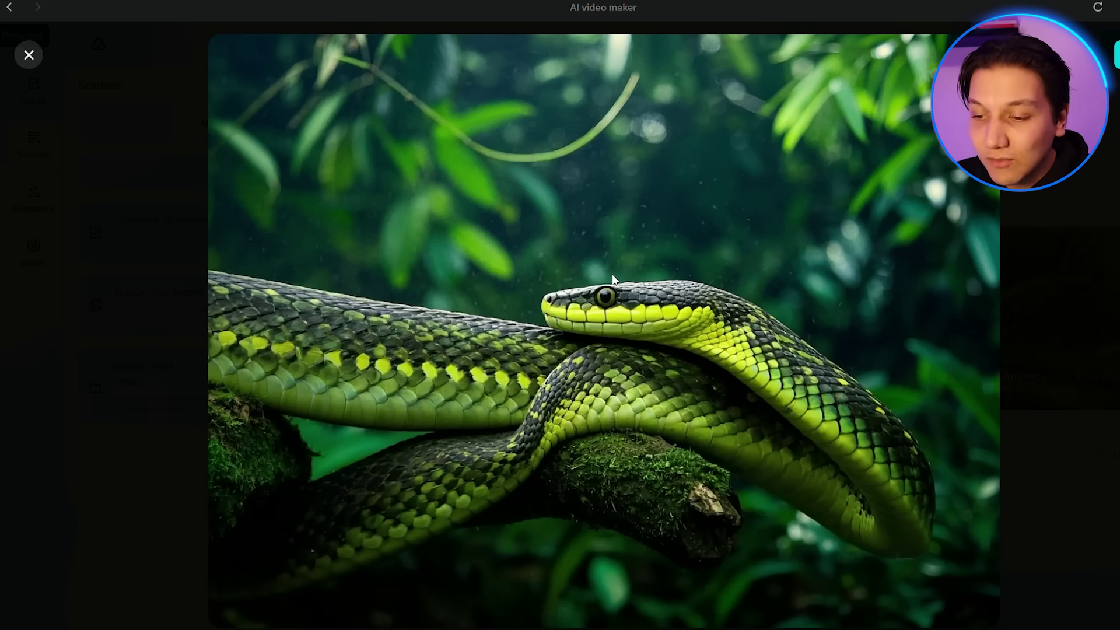
{"action": "key", "text": "Escape"}
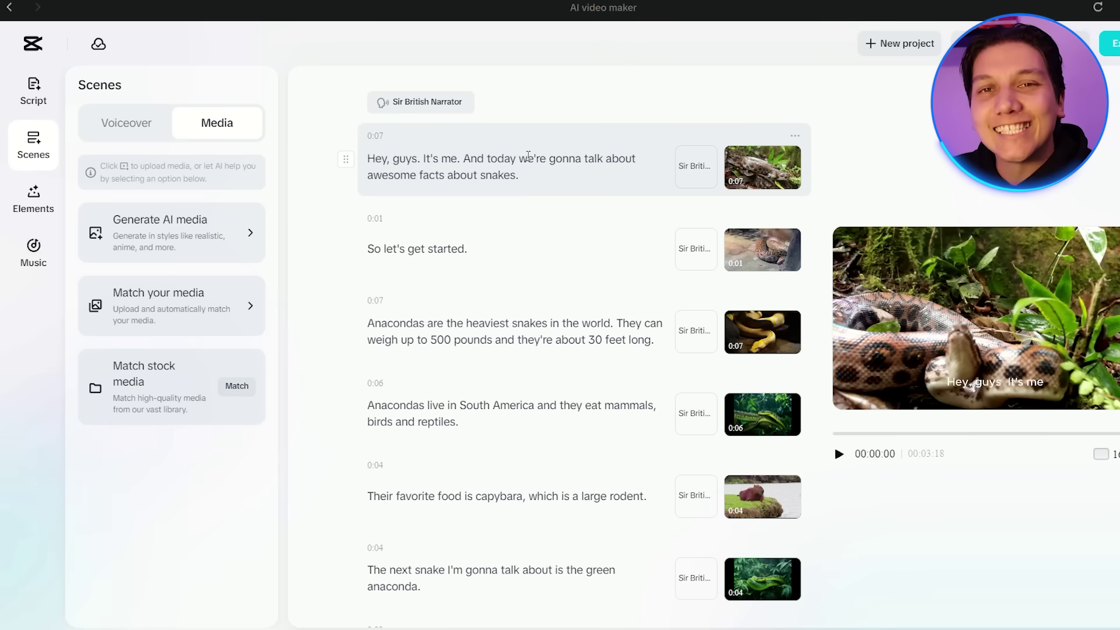
- Apply the bold condensed white-and-yellow "Brown Fox" caption template to the video and play it to check the captions
{"action": "left_click", "coordinate": [34, 201]}
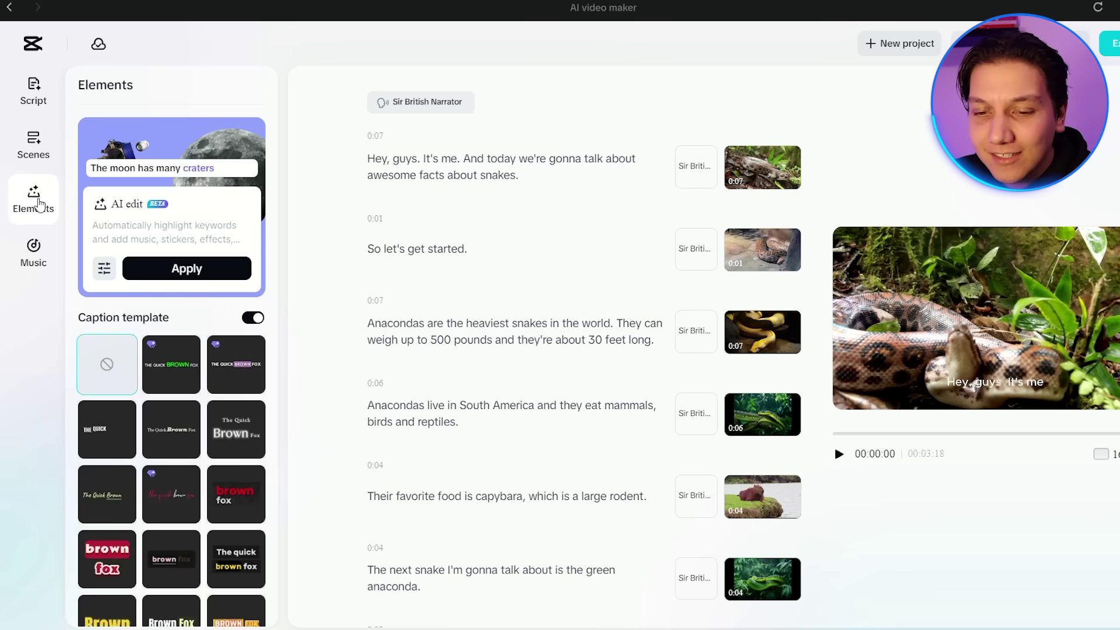
{"action": "scroll", "coordinate": [247, 255], "scroll_direction": "down", "scroll_amount": 3}
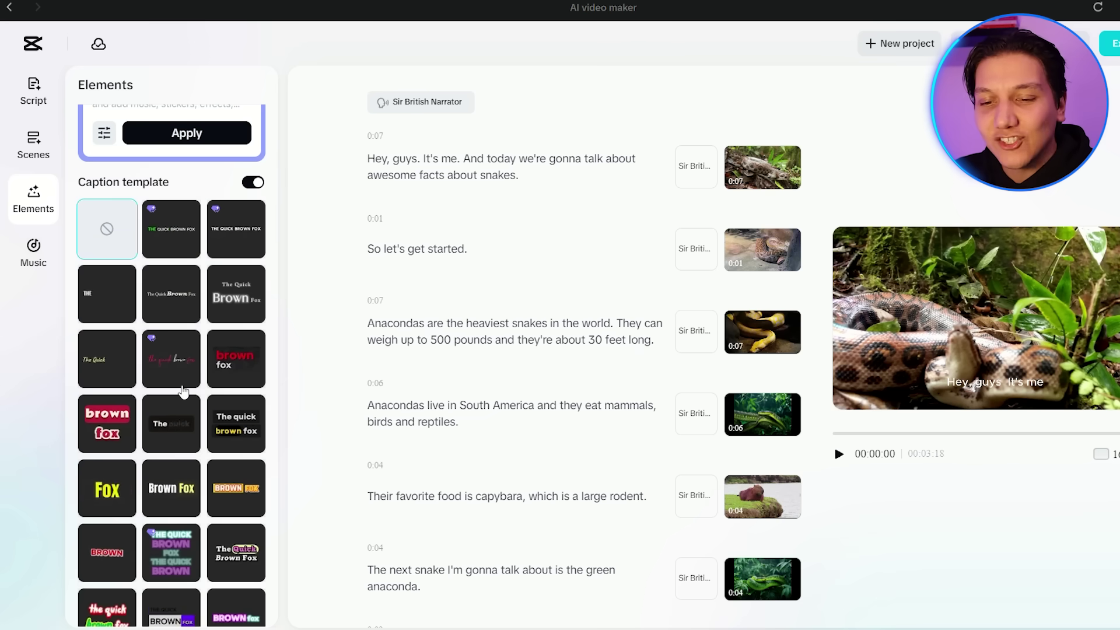
{"action": "scroll", "coordinate": [250, 435], "scroll_direction": "down", "scroll_amount": 1}
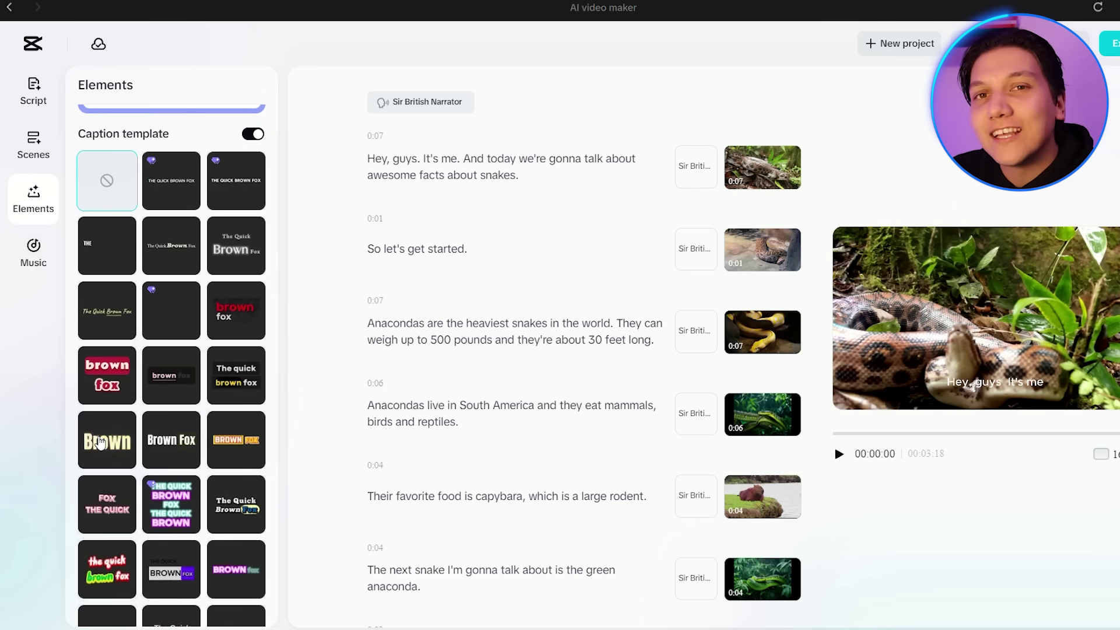
{"action": "left_click", "coordinate": [171, 441]}
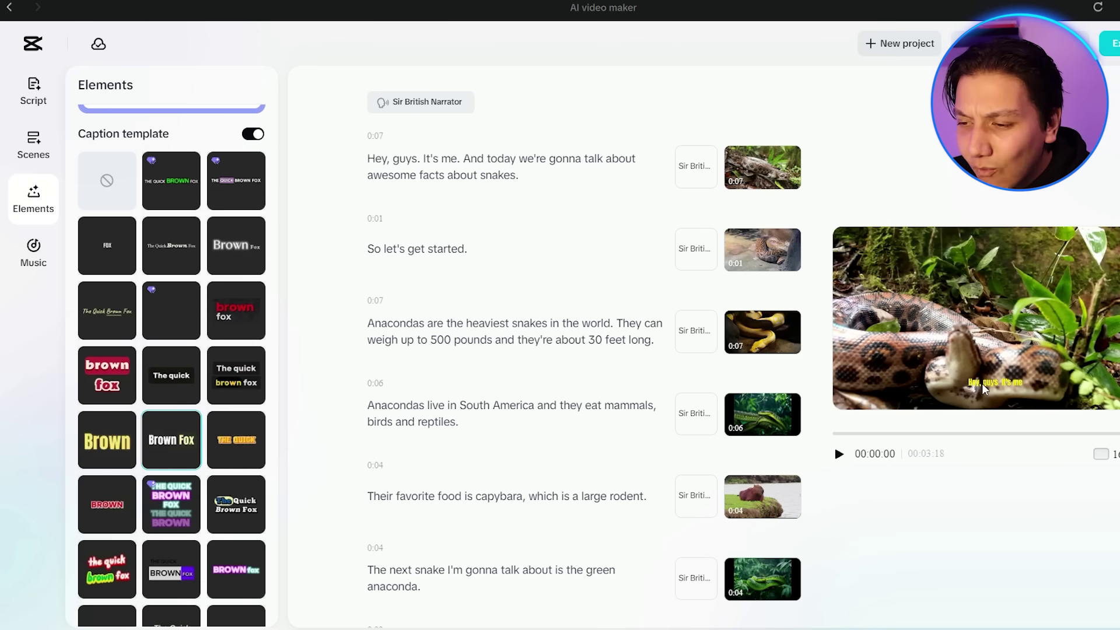
{"action": "left_click", "coordinate": [840, 455]}
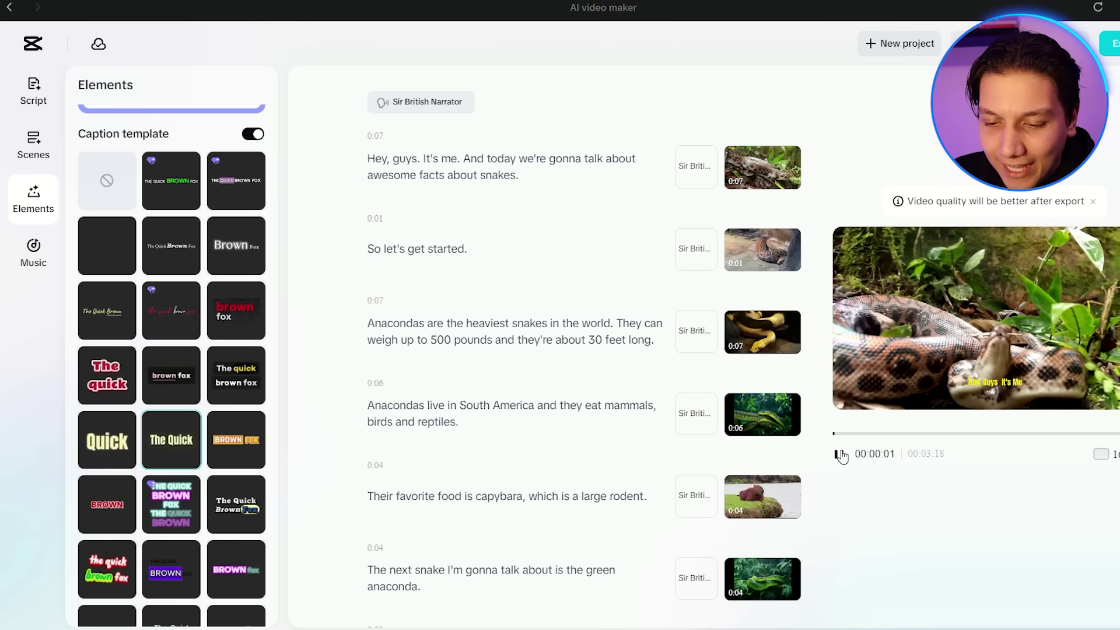
- Apply the bold white, one-word-at-a-time caption template to the video and play the anaconda scene to check the captions
{"action": "left_click", "coordinate": [839, 454]}
{"action": "scroll", "coordinate": [132, 343], "scroll_direction": "down", "scroll_amount": 3}
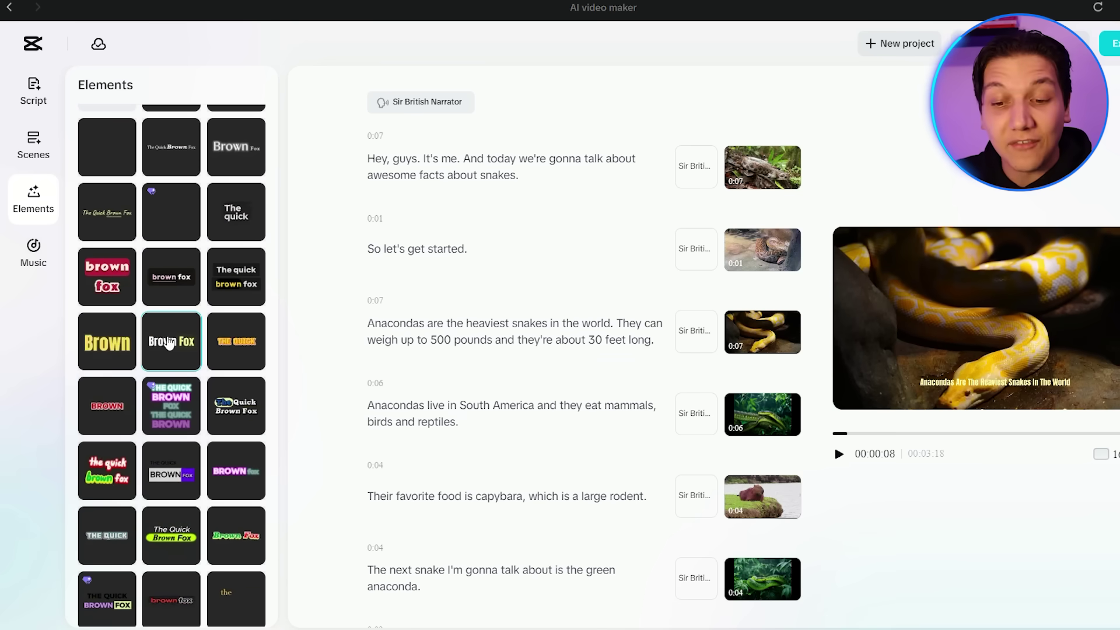
{"action": "scroll", "coordinate": [169, 343], "scroll_direction": "down", "scroll_amount": 5}
{"action": "scroll", "coordinate": [169, 343], "scroll_direction": "down", "scroll_amount": 7}
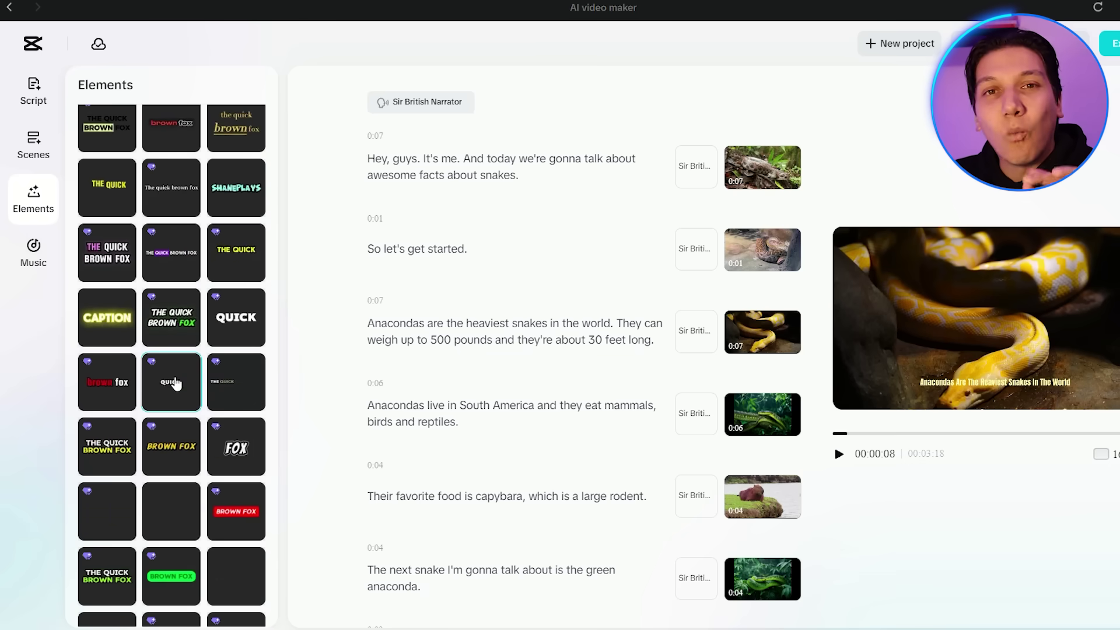
{"action": "left_click", "coordinate": [176, 383]}
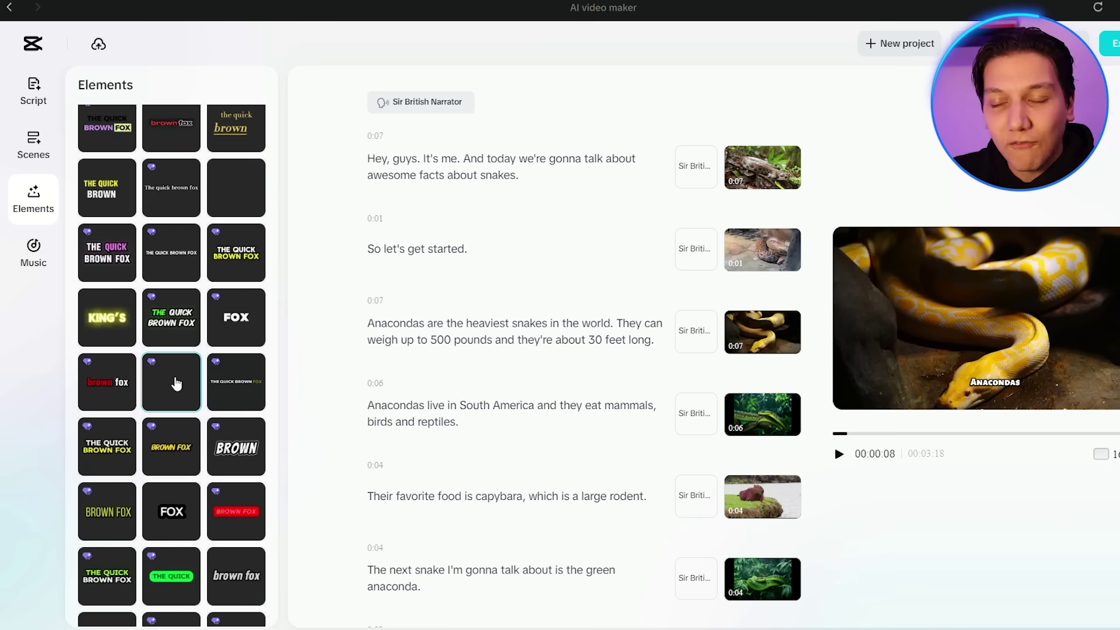
{"action": "left_click", "coordinate": [839, 459]}
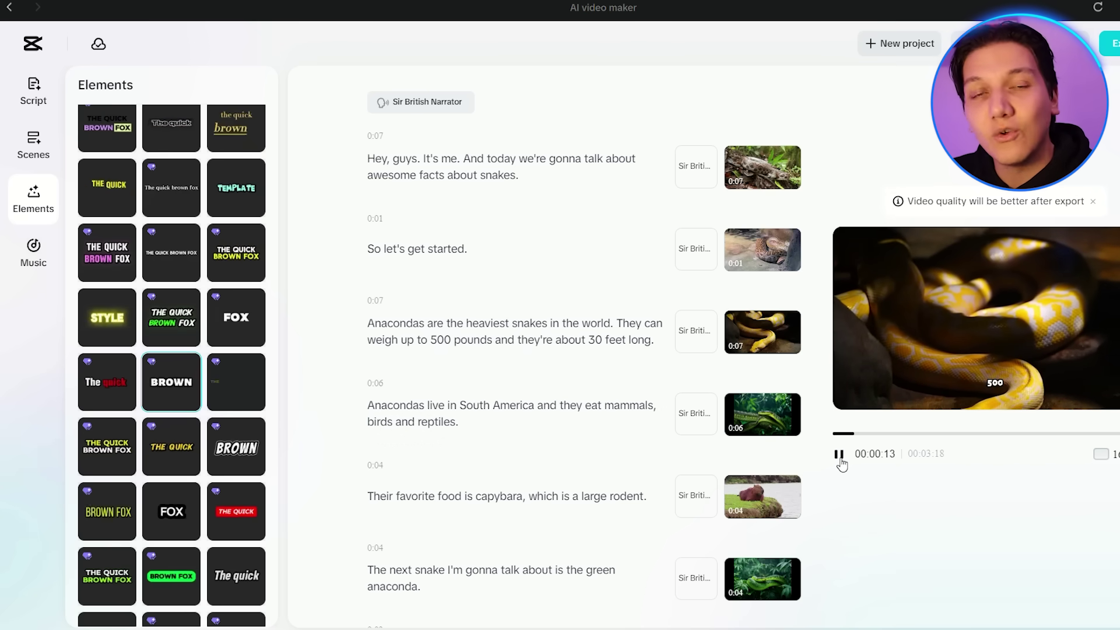
{"action": "left_click", "coordinate": [840, 458]}
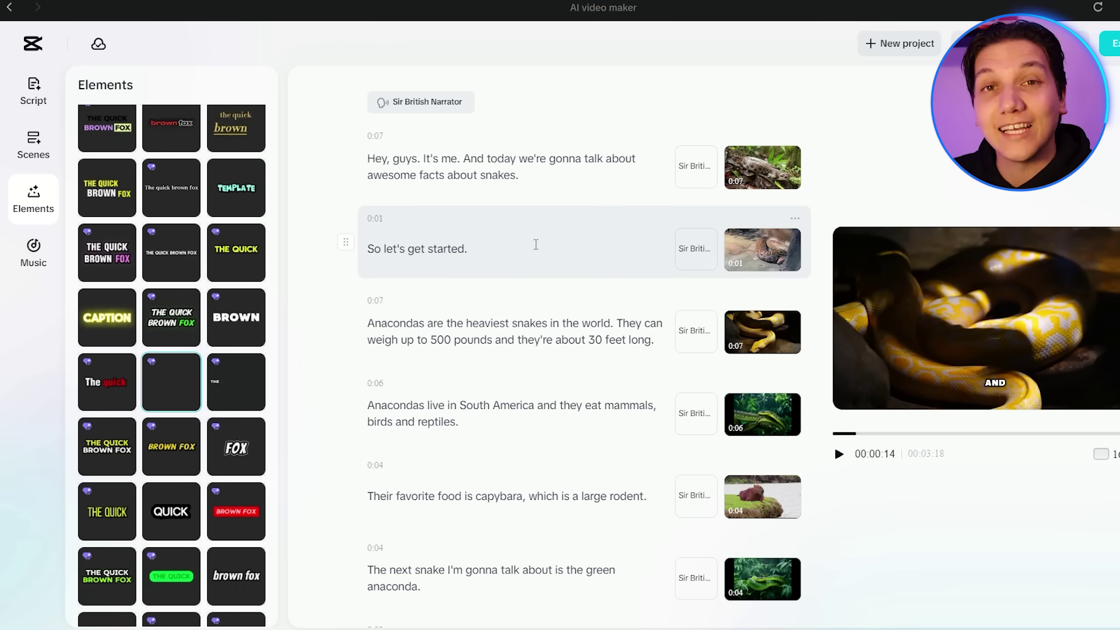
- Browse the caption template collection to compare the other available styles
{"action": "scroll", "coordinate": [161, 275], "scroll_direction": "up", "scroll_amount": 5}
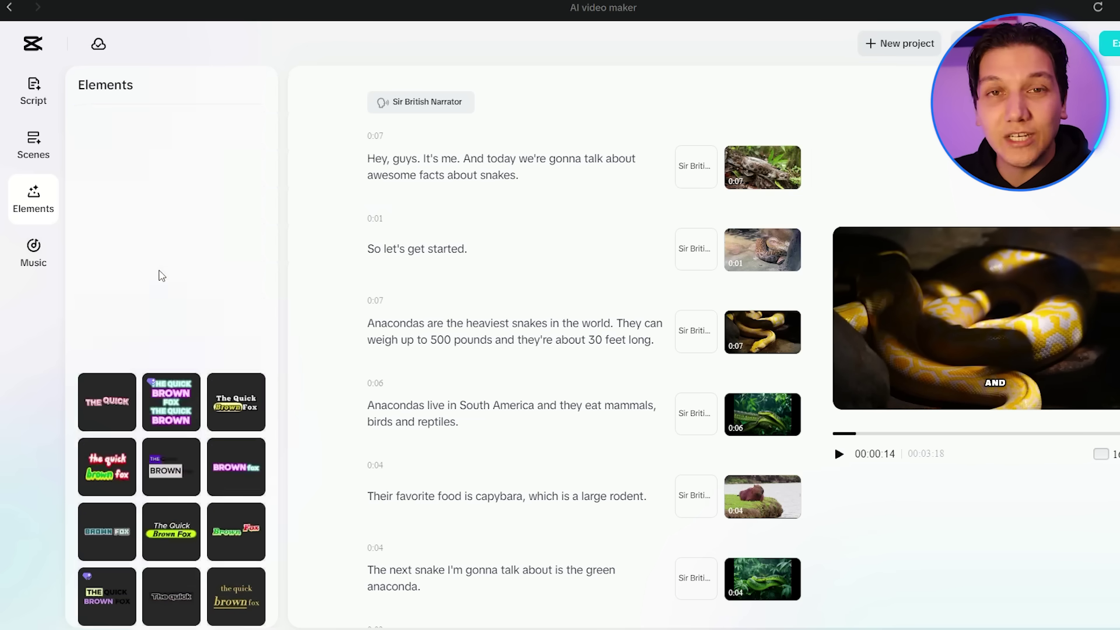
{"action": "scroll", "coordinate": [159, 271], "scroll_direction": "down", "scroll_amount": 2}
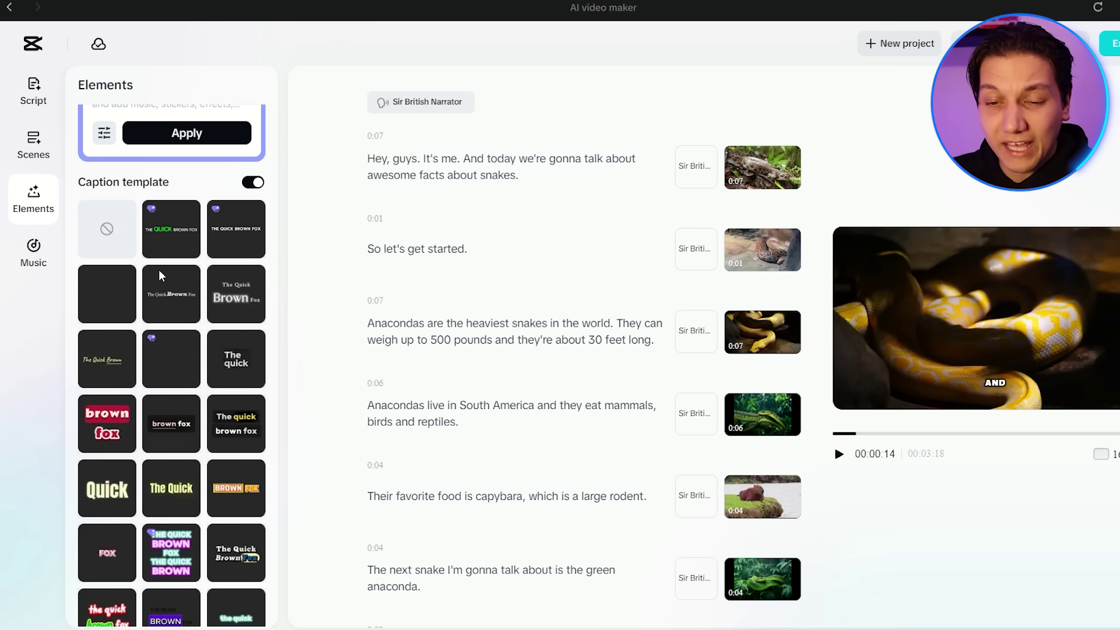
{"action": "scroll", "coordinate": [161, 274], "scroll_direction": "down", "scroll_amount": 1}
{"action": "scroll", "coordinate": [161, 275], "scroll_direction": "down", "scroll_amount": 8}
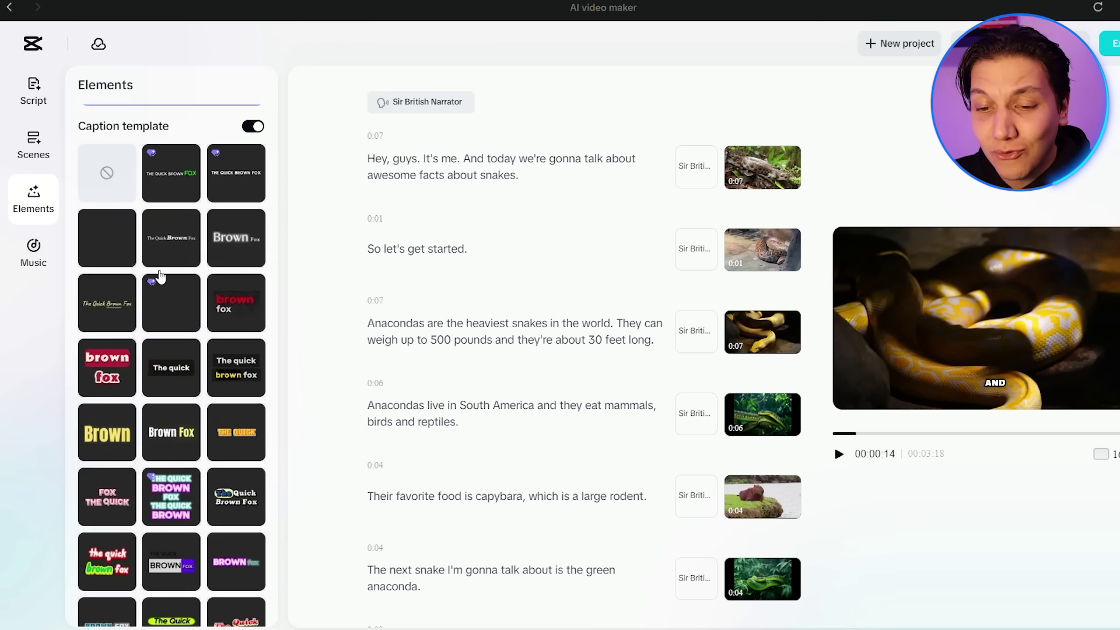
{"action": "scroll", "coordinate": [161, 275], "scroll_direction": "down", "scroll_amount": 1}
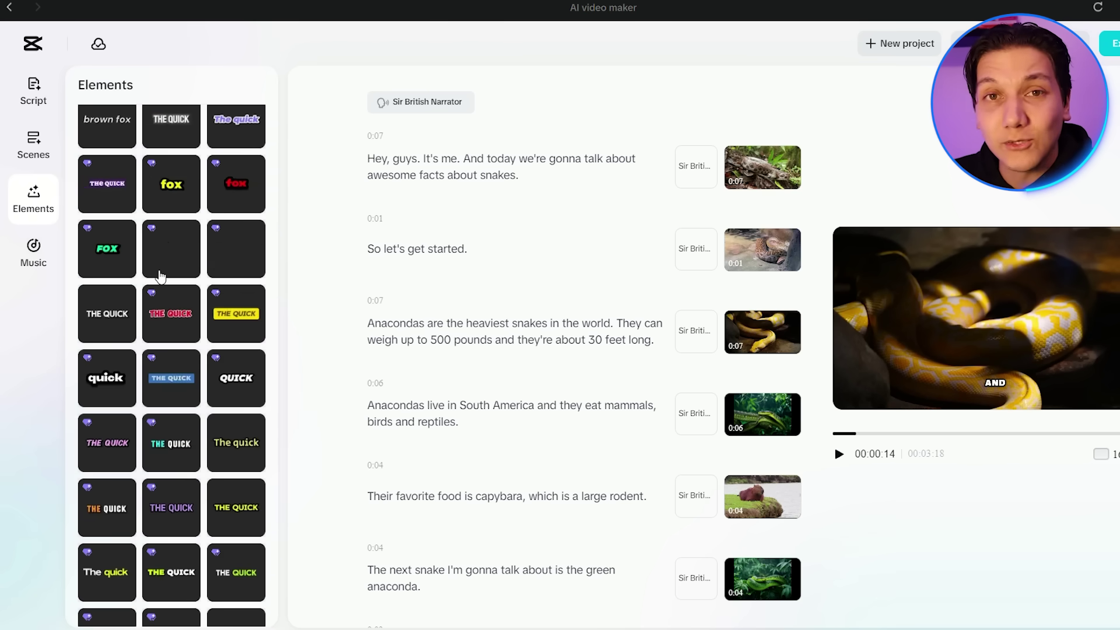
{"action": "scroll", "coordinate": [161, 277], "scroll_direction": "down", "scroll_amount": 5}
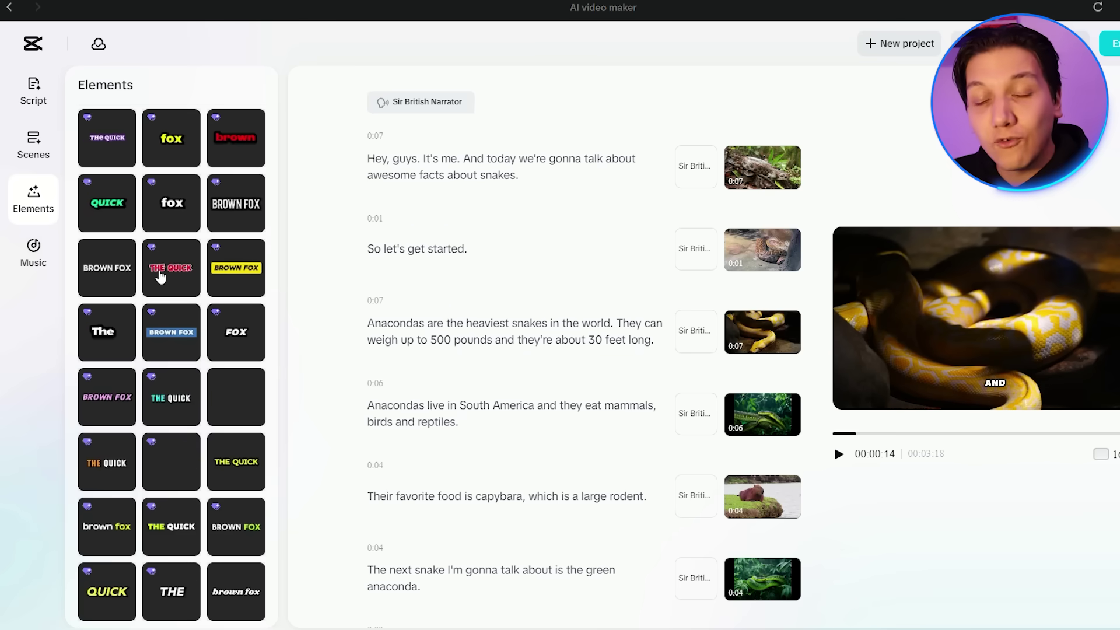
{"action": "scroll", "coordinate": [160, 277], "scroll_direction": "down", "scroll_amount": 2}
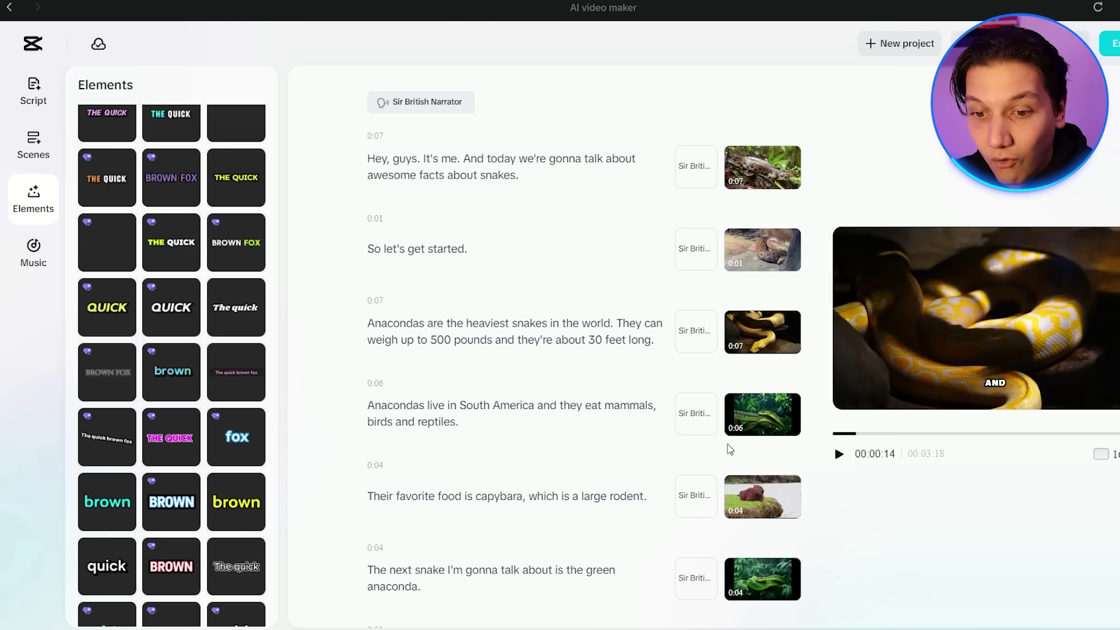
- Look through the scene list and preview the captions on the "Anacondas live in South America" scene
{"action": "scroll", "coordinate": [674, 340], "scroll_direction": "down", "scroll_amount": 1}
{"action": "scroll", "coordinate": [674, 340], "scroll_direction": "down", "scroll_amount": 1}
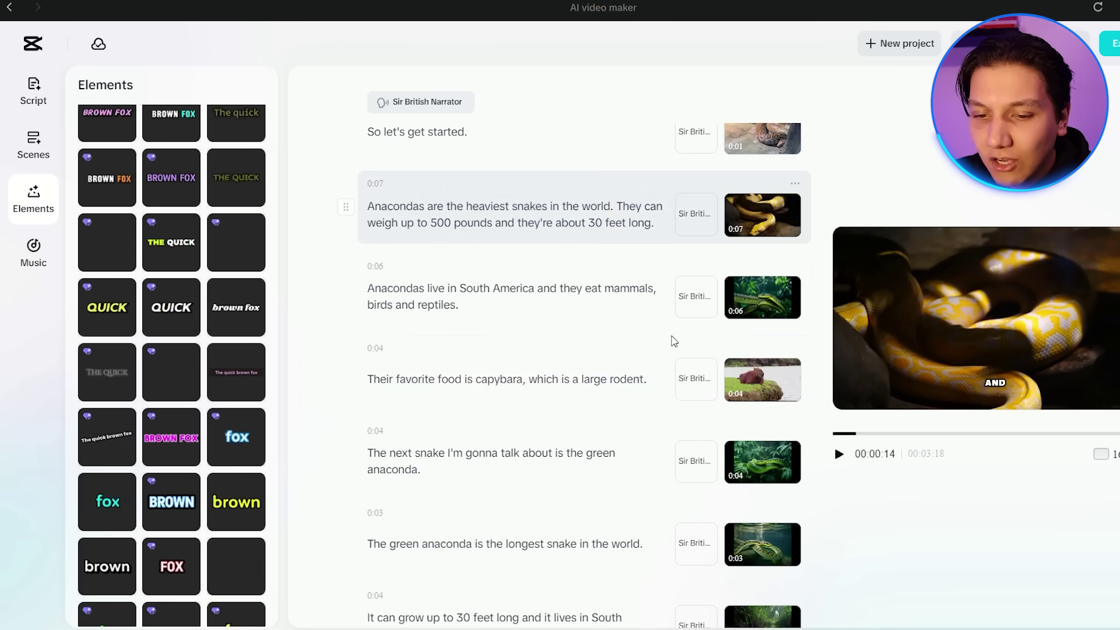
{"action": "scroll", "coordinate": [670, 340], "scroll_direction": "up", "scroll_amount": 2}
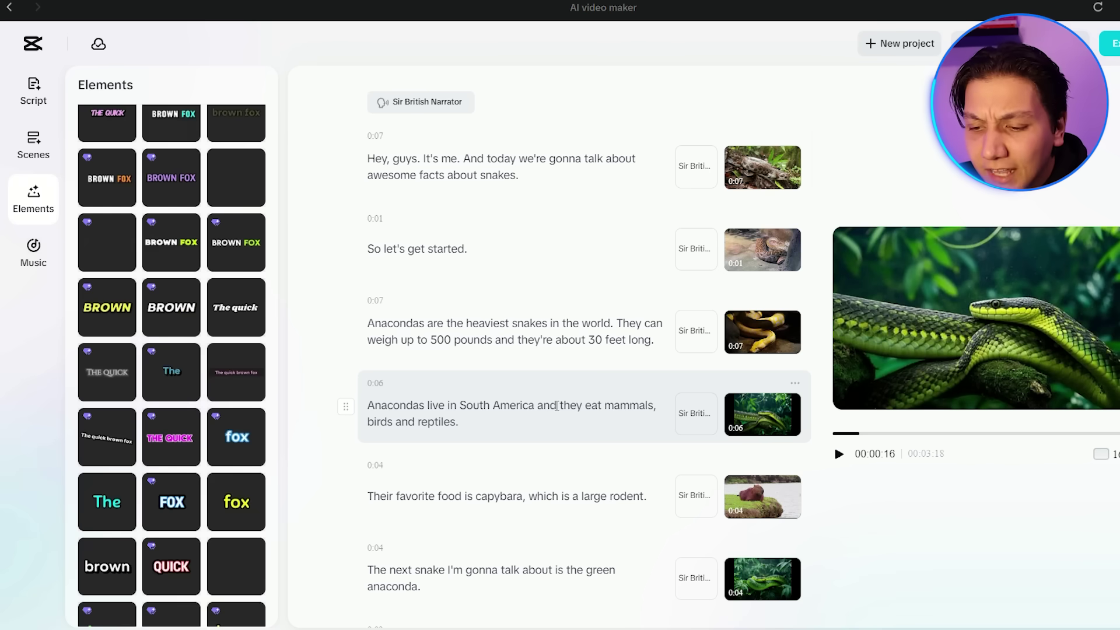
{"action": "left_click", "coordinate": [839, 454]}
{"action": "left_click", "coordinate": [839, 453]}
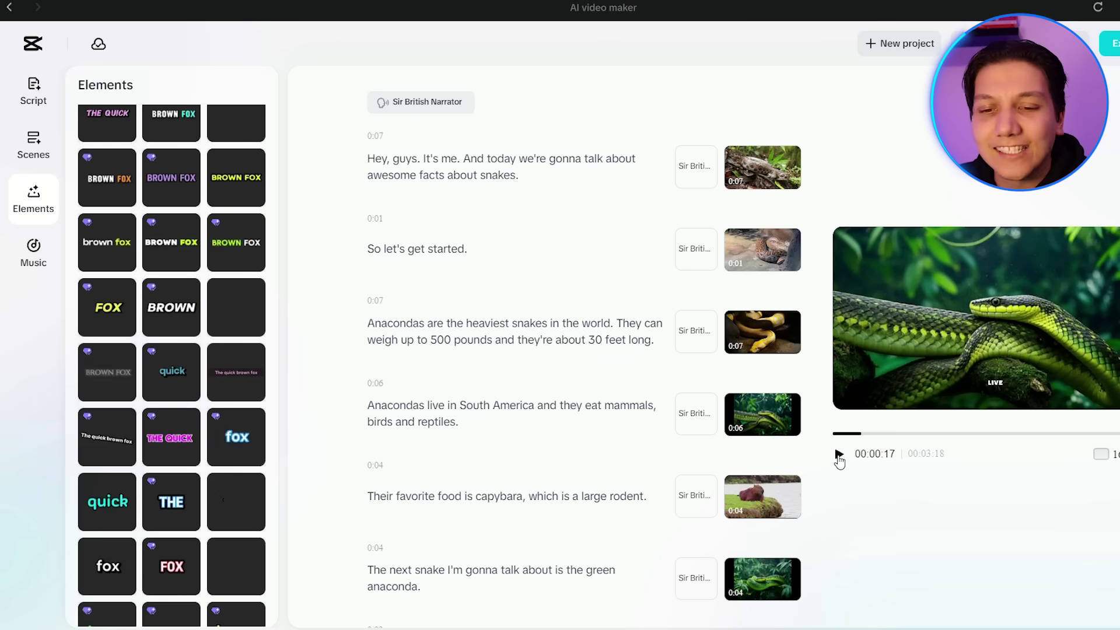
- Find "nature" music, preview the 05:52 track "Nature - Calm, Majestic,..." and add it as background music, then play the video to check it
{"action": "left_click", "coordinate": [34, 247]}
{"action": "left_click", "coordinate": [157, 119]}
{"action": "type", "text": "nature"}
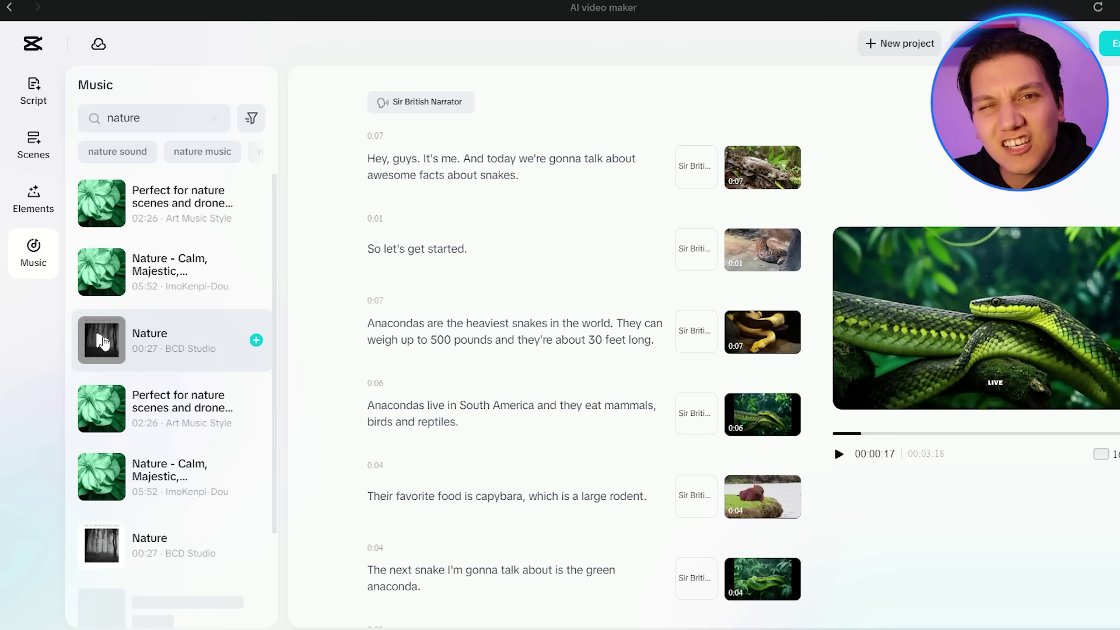
{"action": "left_click", "coordinate": [104, 270]}
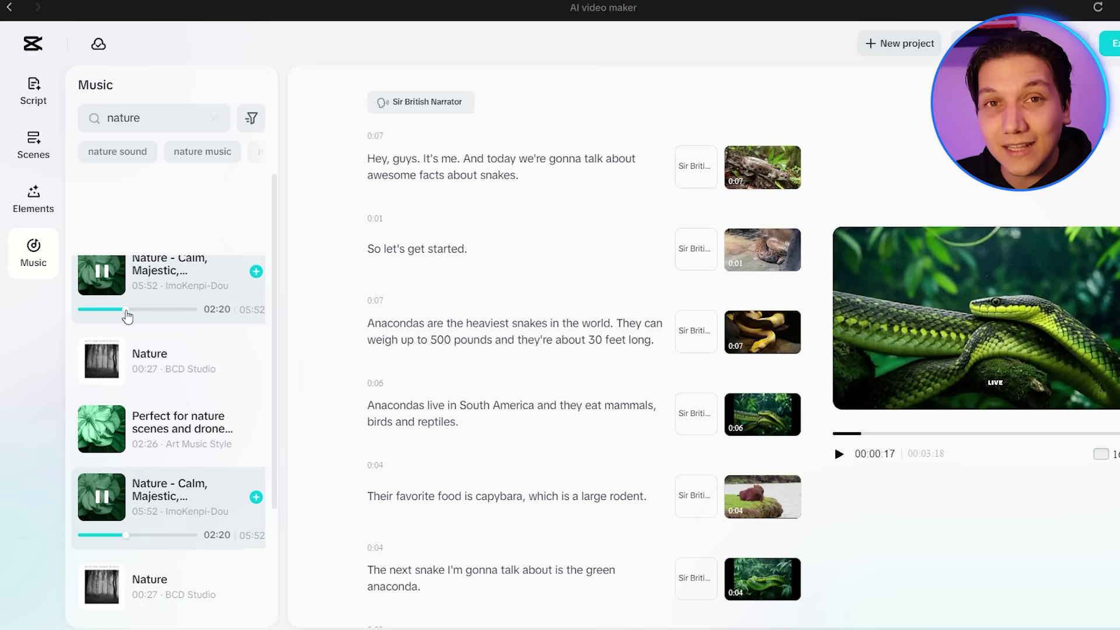
{"action": "scroll", "coordinate": [124, 315], "scroll_direction": "down", "scroll_amount": 2}
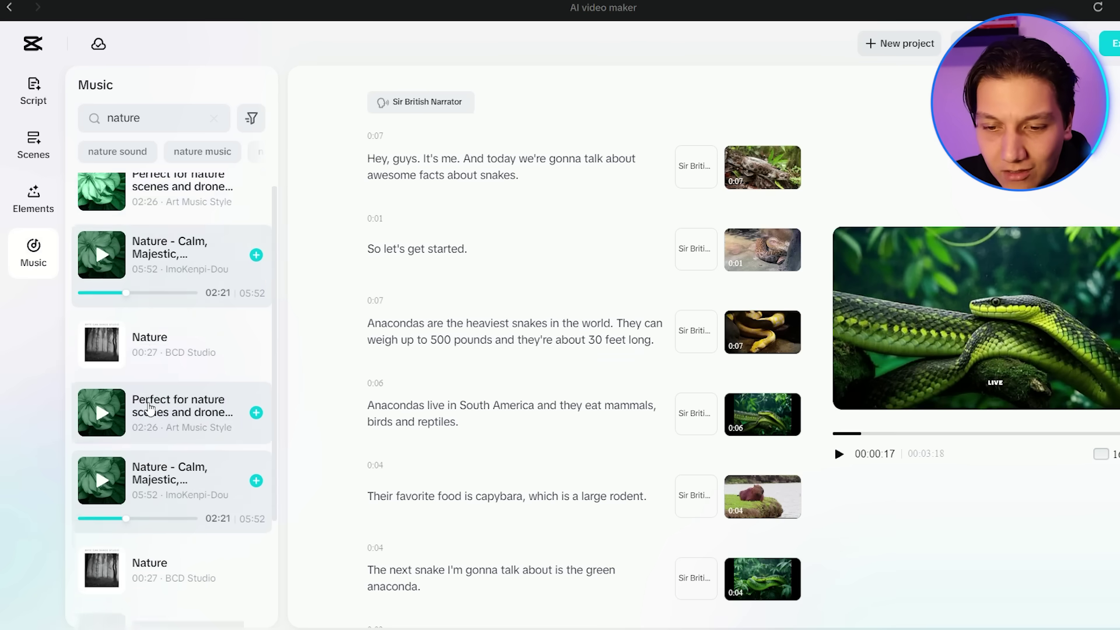
{"action": "scroll", "coordinate": [149, 408], "scroll_direction": "up", "scroll_amount": 2}
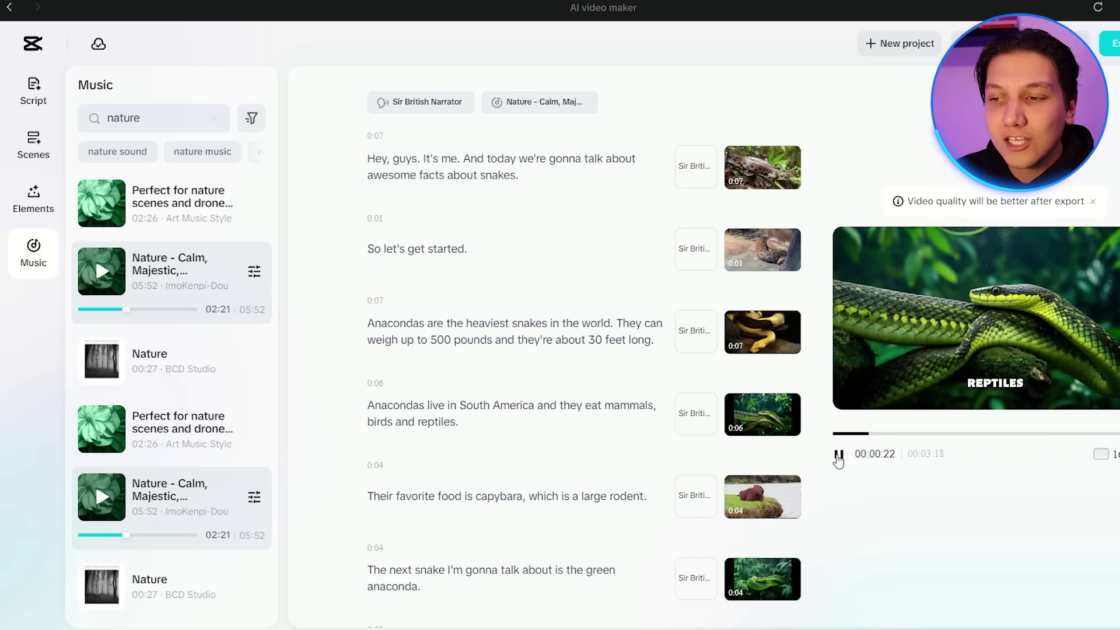
{"action": "left_click", "coordinate": [837, 457]}
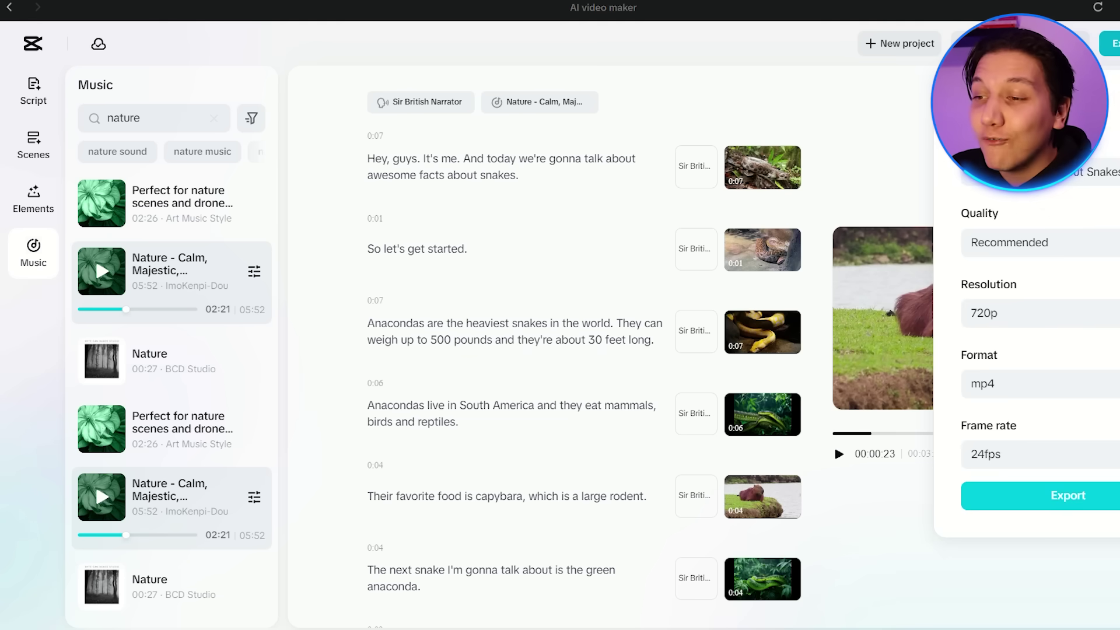
- Set the export resolution to 2k and export the video as mp4 at 24fps with Recommended quality
{"action": "left_click", "coordinate": [994, 315]}
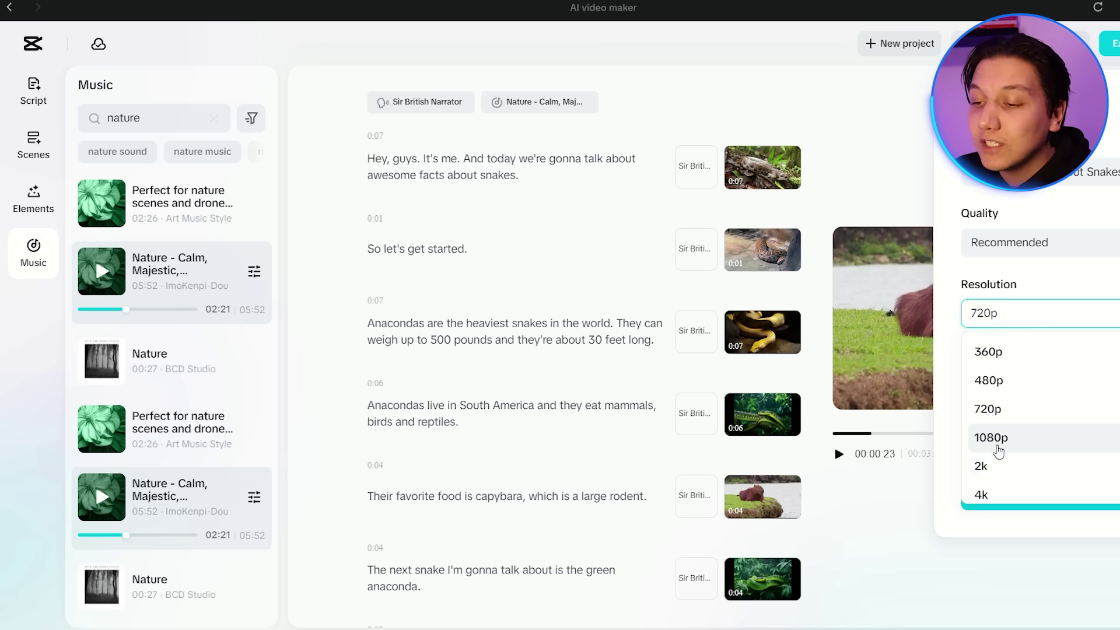
{"action": "left_click", "coordinate": [982, 467]}
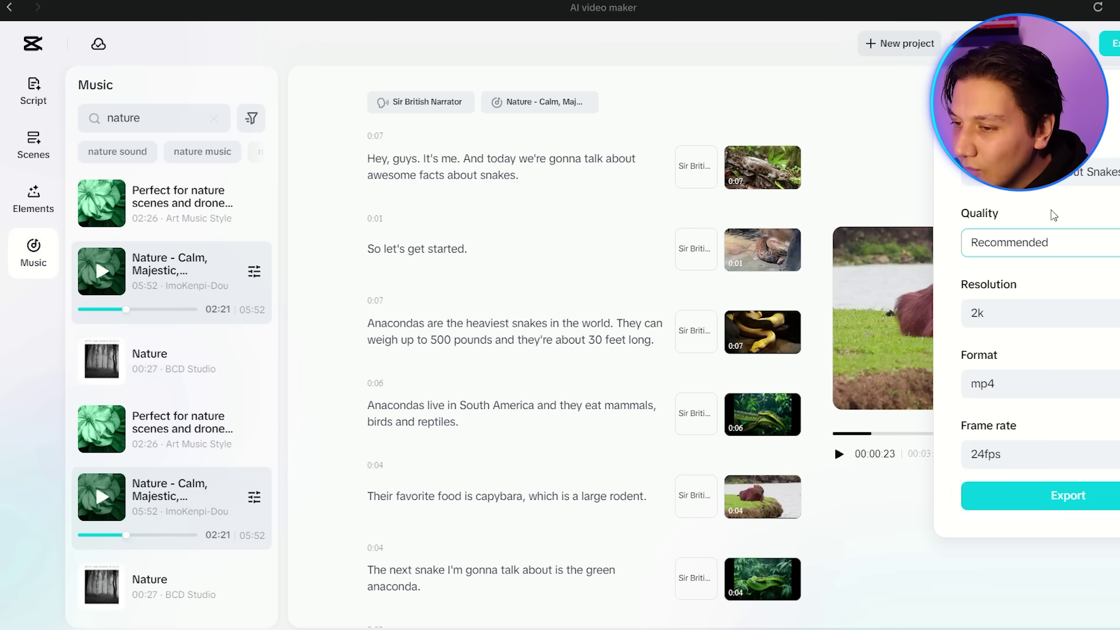
{"action": "left_click", "coordinate": [1062, 495]}
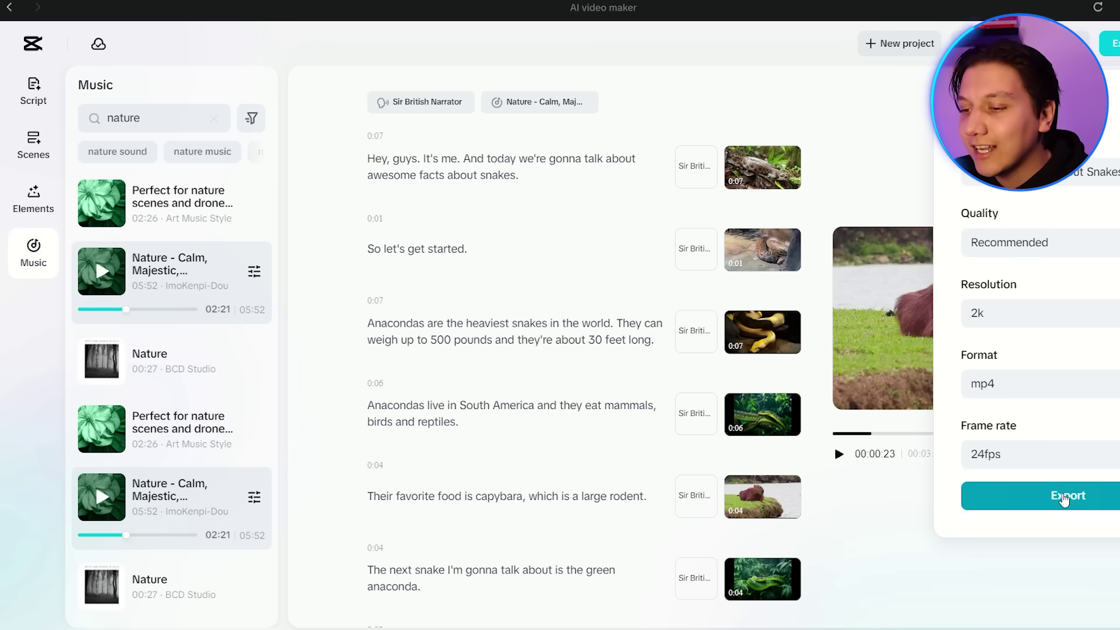